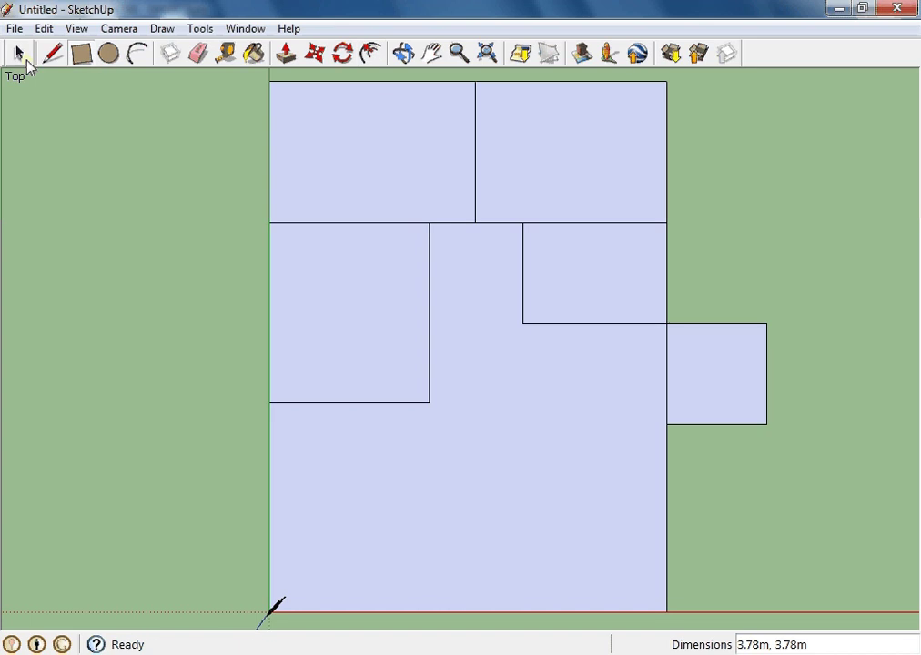
# Step: Select the left middle room's bottom edge together with its right vertical edge
pyautogui.click(16, 55)
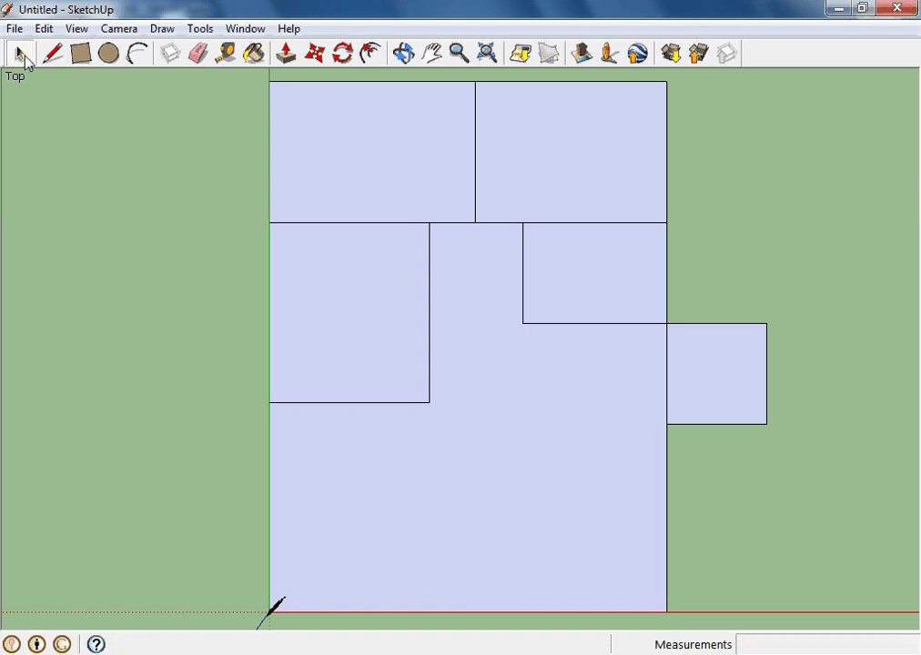
pyautogui.click(430, 271)
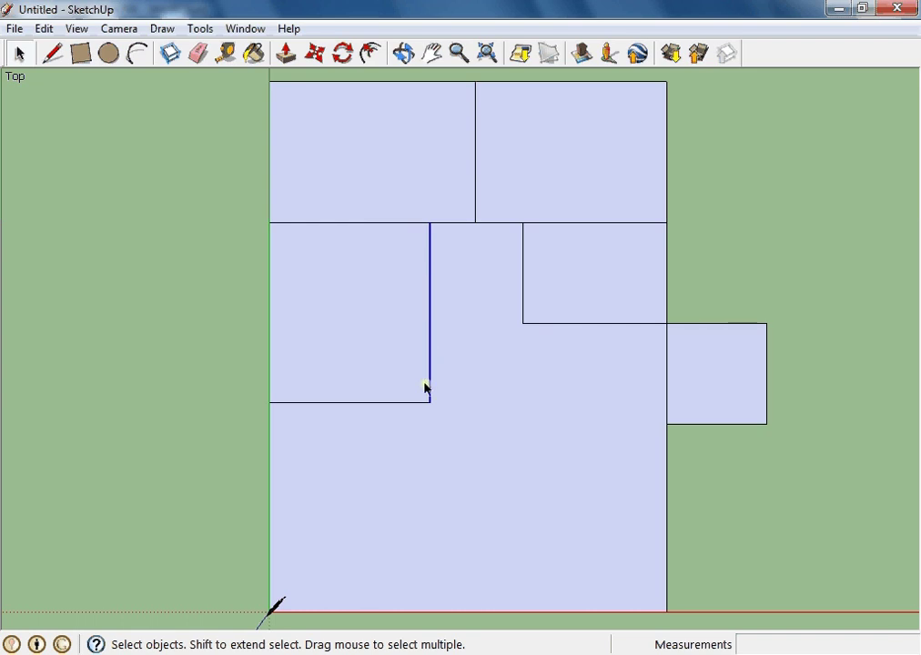
pyautogui.click(381, 402)
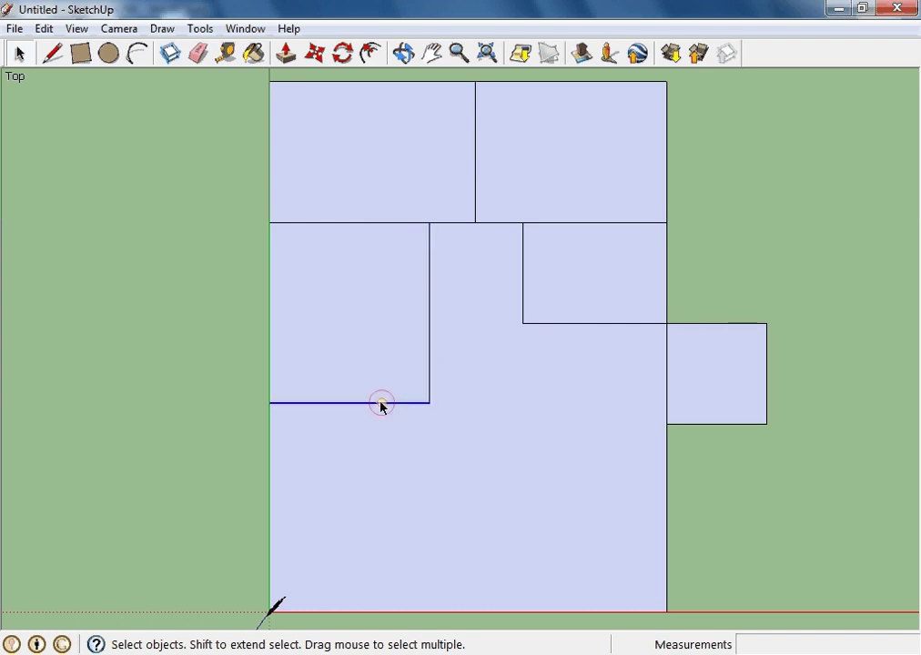
pyautogui.keyDown('shift'); pyautogui.click(430, 344); pyautogui.keyUp('shift')
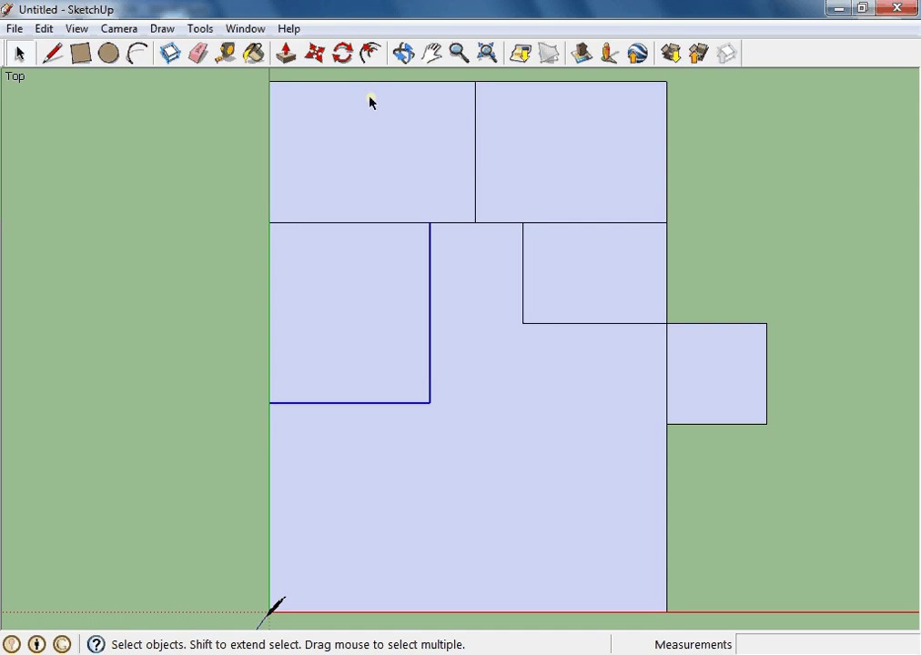
# Step: Offset the selected right and bottom edges 0.2 m into the room to create the wall strip
pyautogui.click(370, 53)
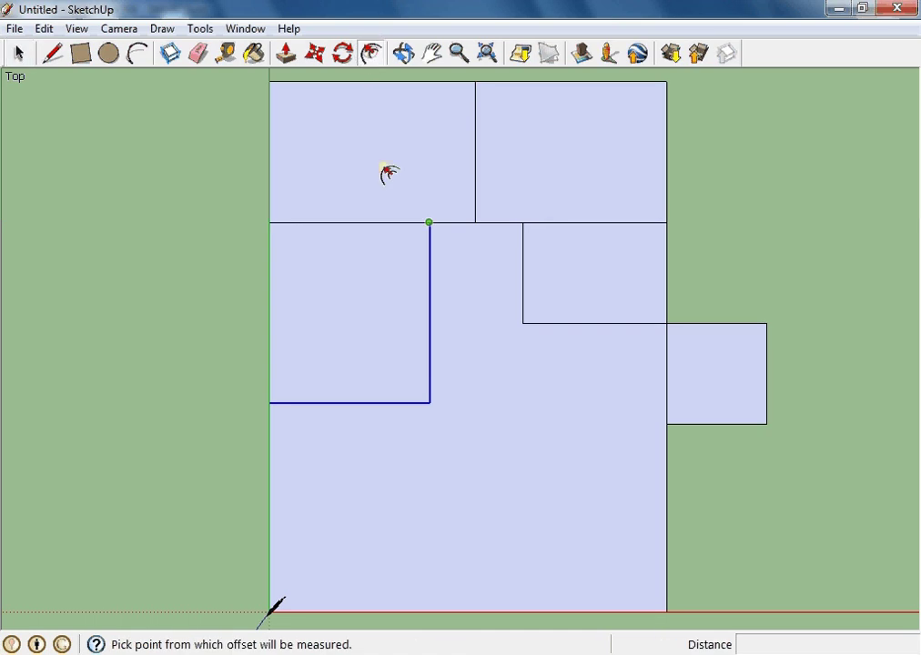
pyautogui.click(430, 304)
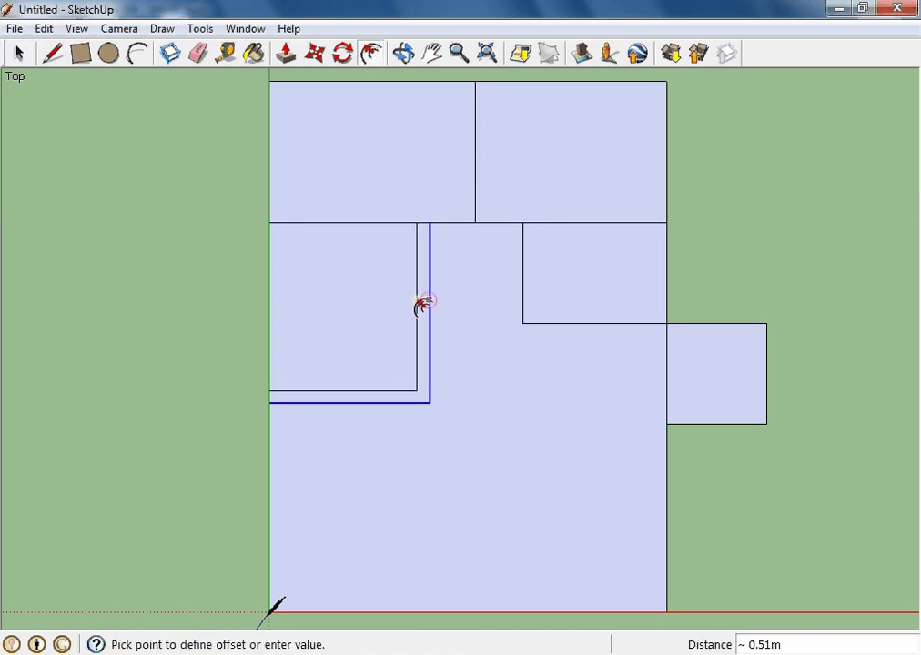
pyautogui.click(408, 304)
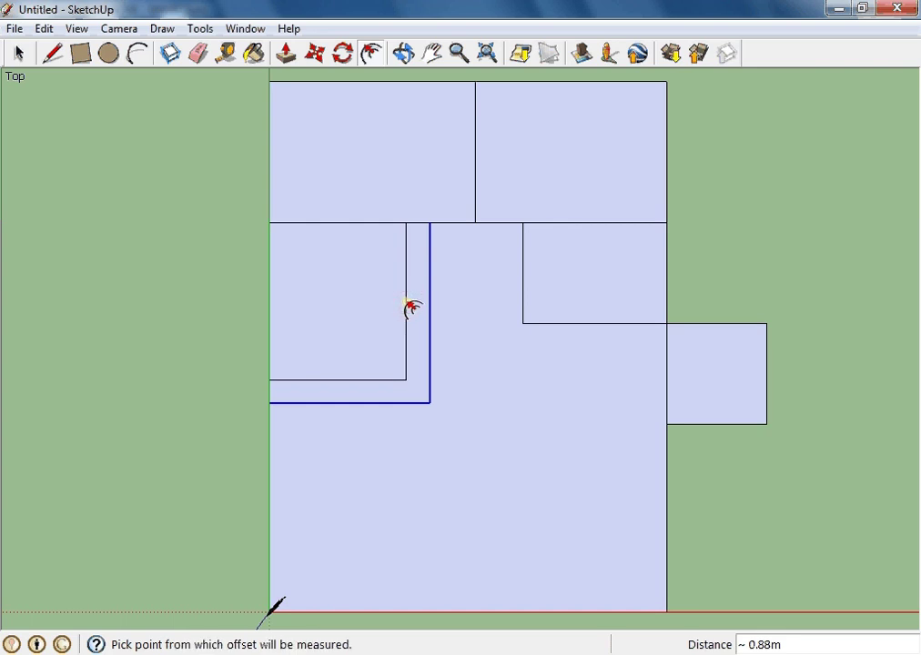
pyautogui.write('0.2')
pyautogui.press('Return')
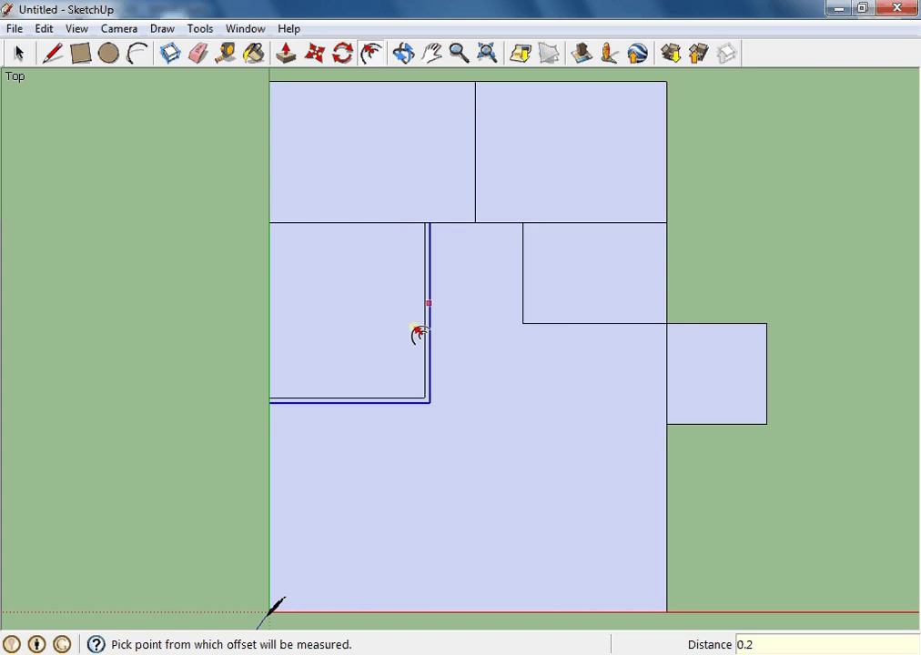
pyautogui.scroll(2, 424, 325)
pyautogui.scroll(1, 427, 325)
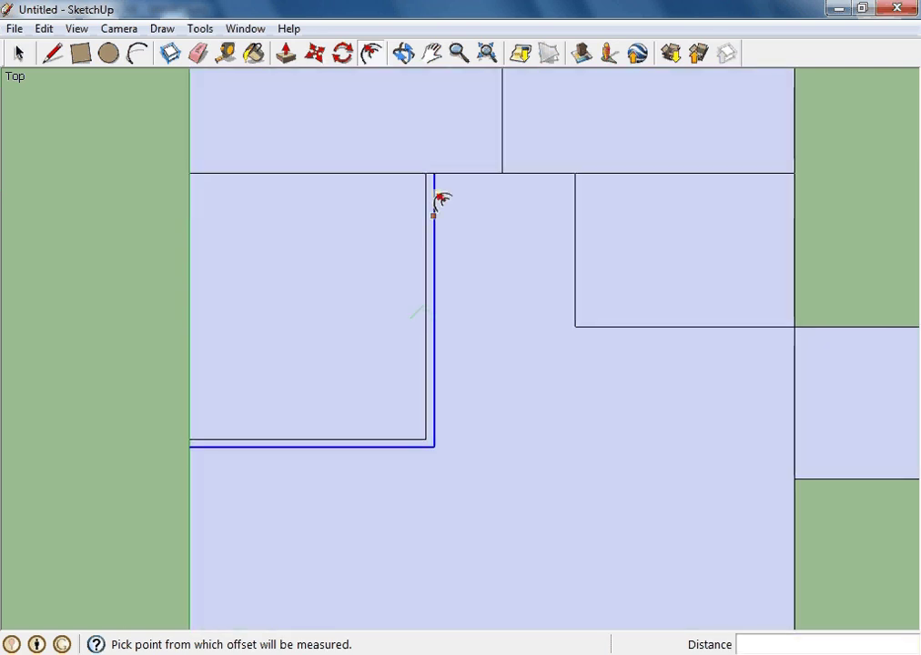
pyautogui.scroll(1, 438, 211)
pyautogui.scroll(1, 435, 217)
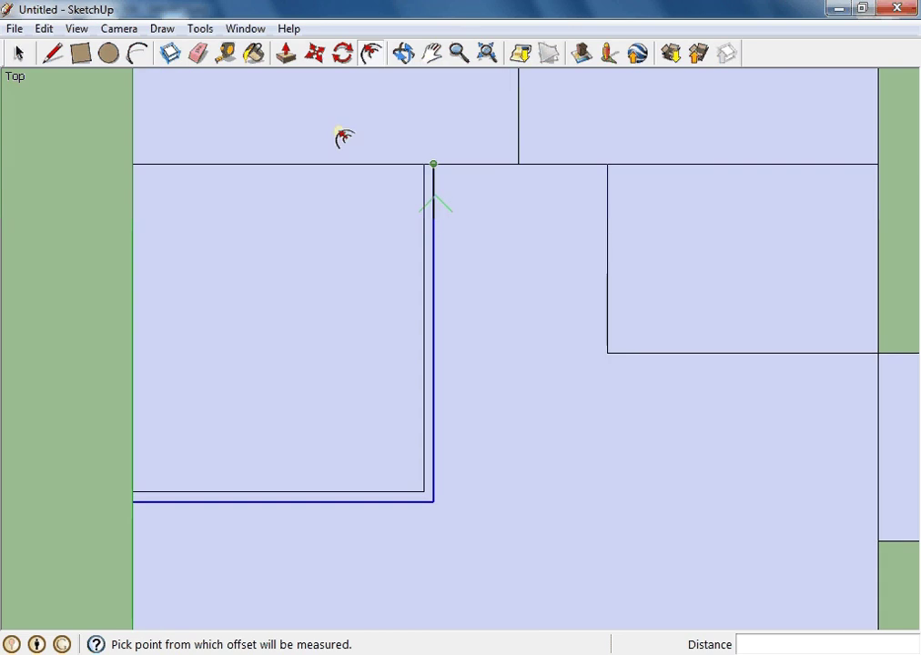
# Step: Measure across the wall at its top corner to confirm the 0.20 m thickness
pyautogui.click(227, 54)
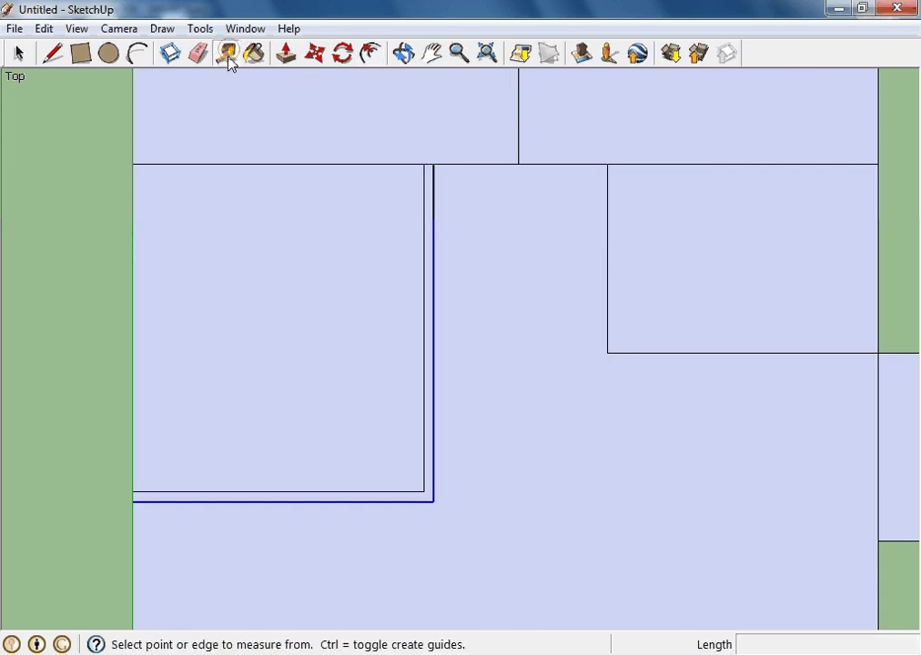
pyautogui.click(435, 147)
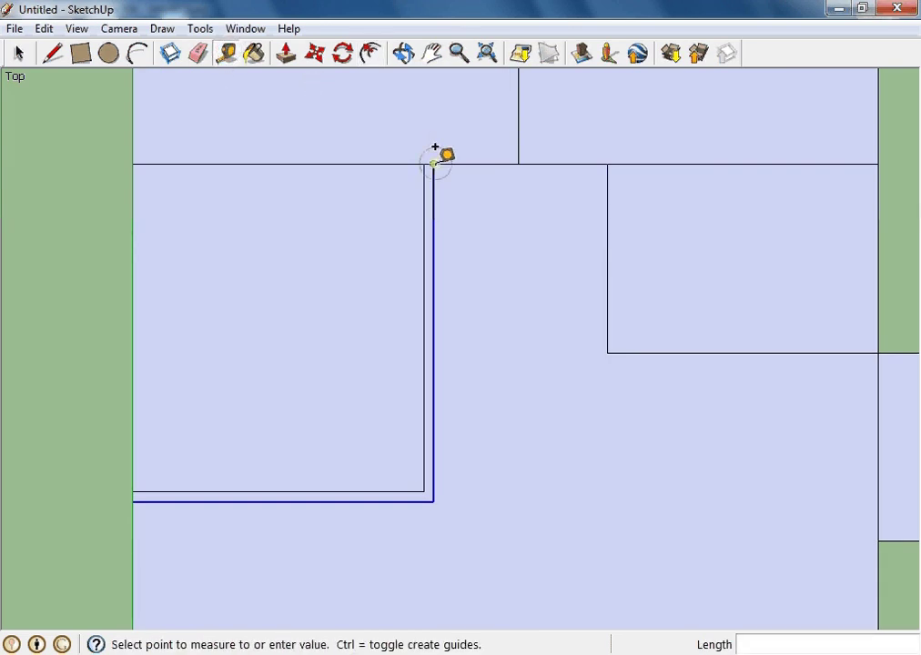
pyautogui.click(423, 146)
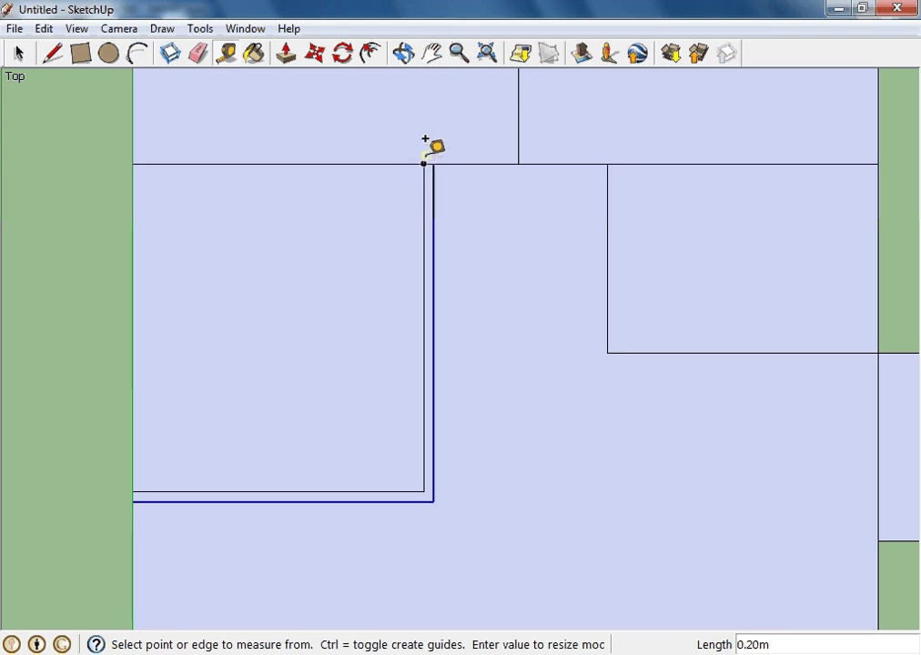
pyautogui.click(432, 148)
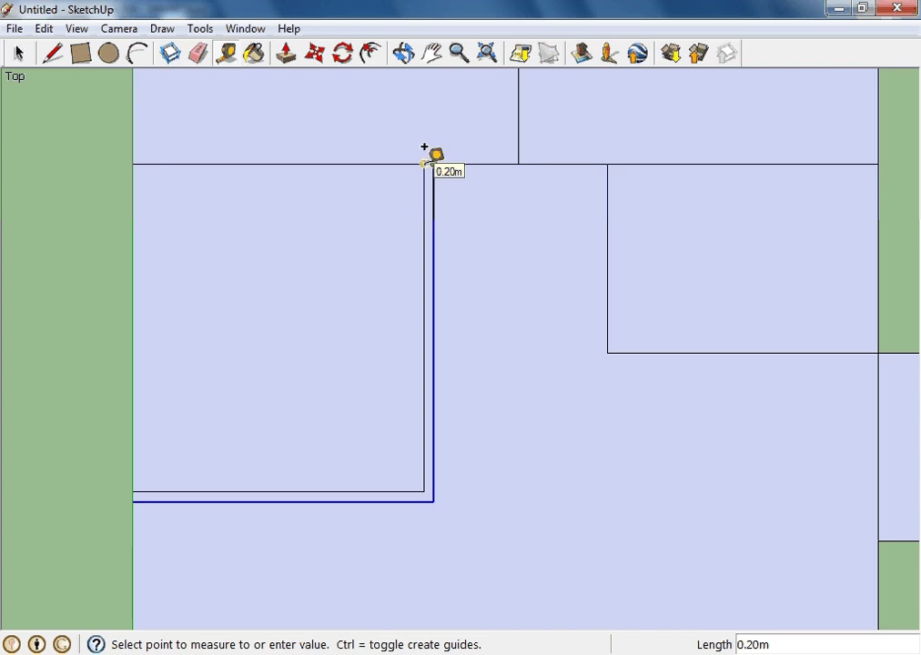
pyautogui.click(424, 162)
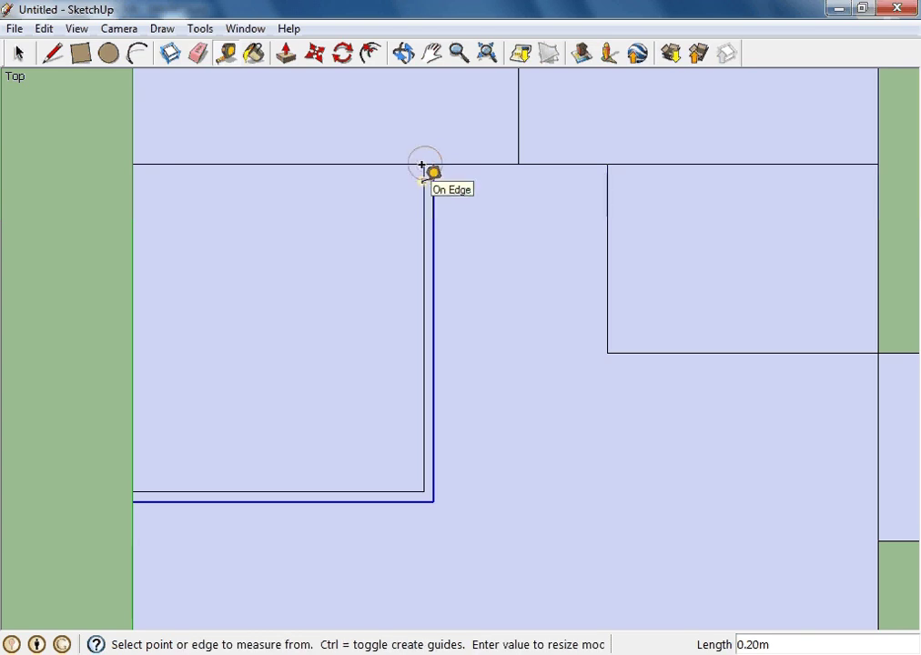
# Step: Zoom Extents to fit the whole floor plan in view
pyautogui.scroll(-1, 423, 163)
pyautogui.scroll(-1, 423, 170)
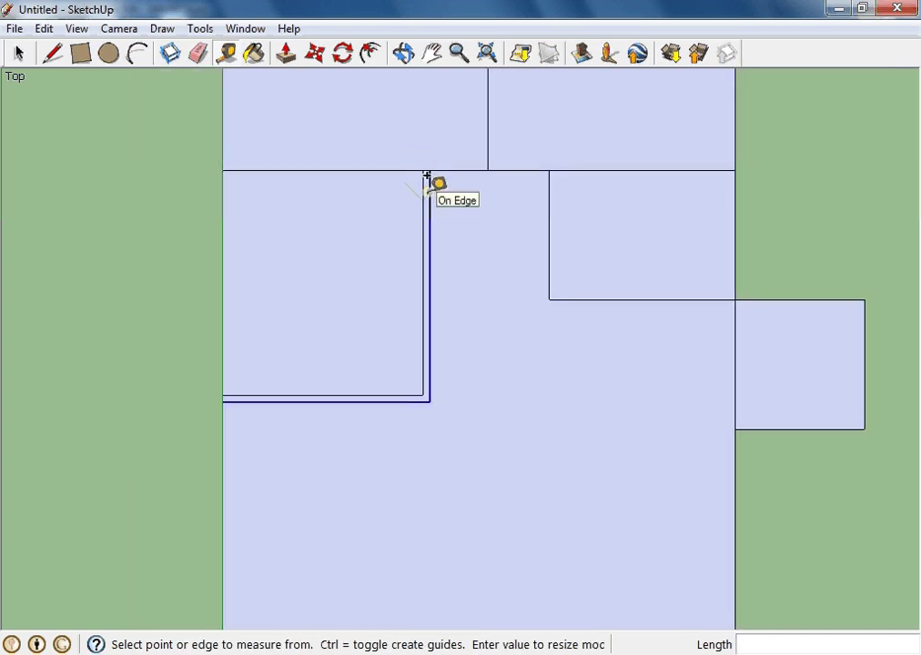
pyautogui.scroll(-1, 428, 183)
pyautogui.click(487, 55)
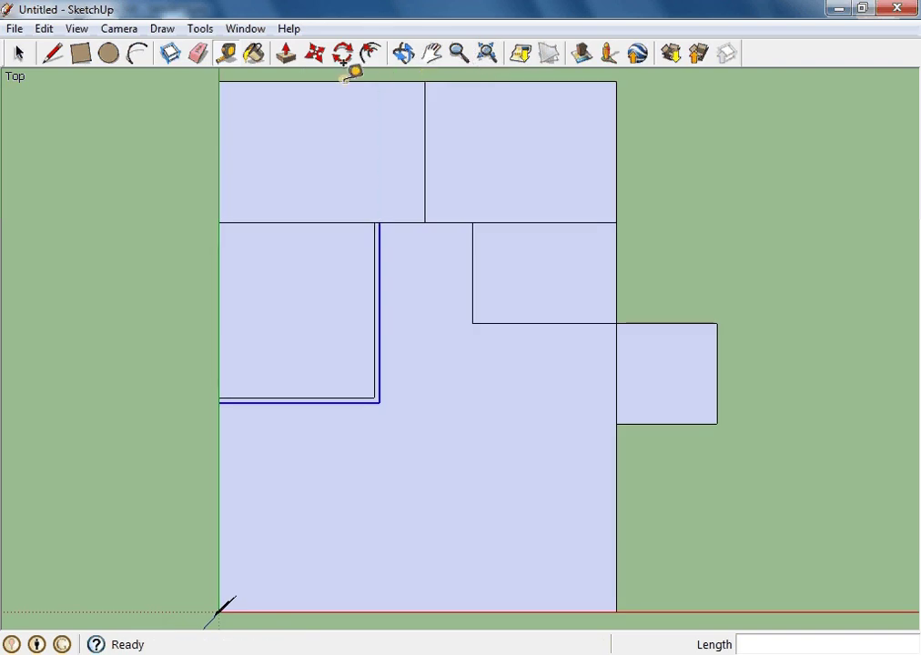
# Step: Try offsetting the top-left room inward, undoing the too-deep inner rectangles
pyautogui.click(371, 66)
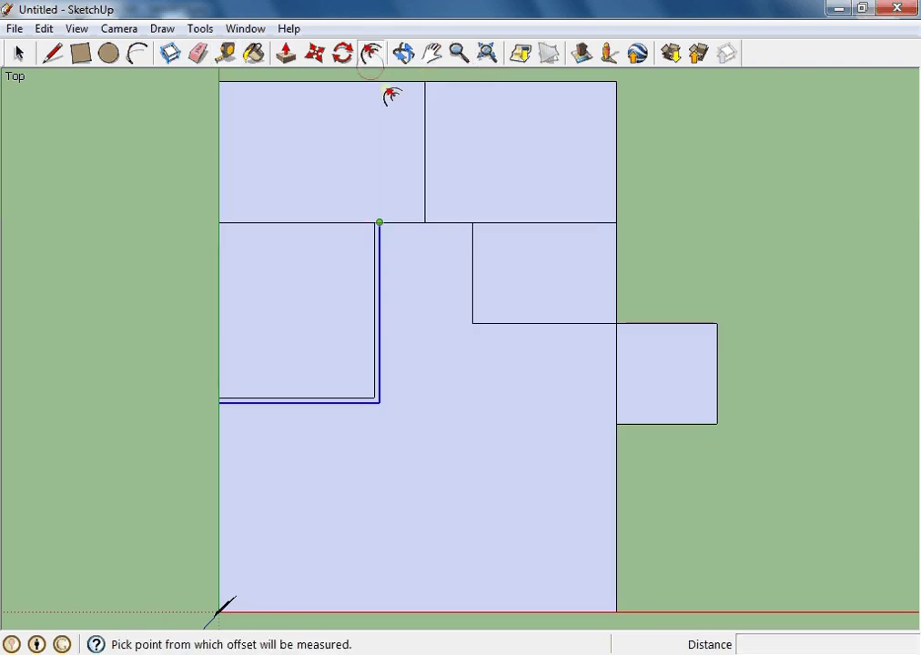
pyautogui.click(390, 89)
pyautogui.click(391, 96)
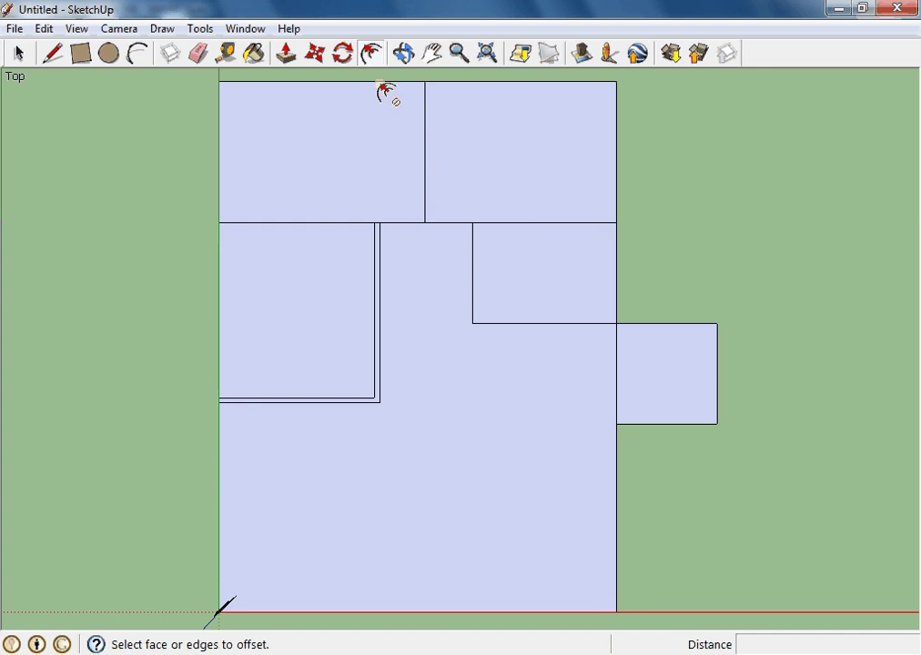
pyautogui.click(383, 90)
pyautogui.click(379, 101)
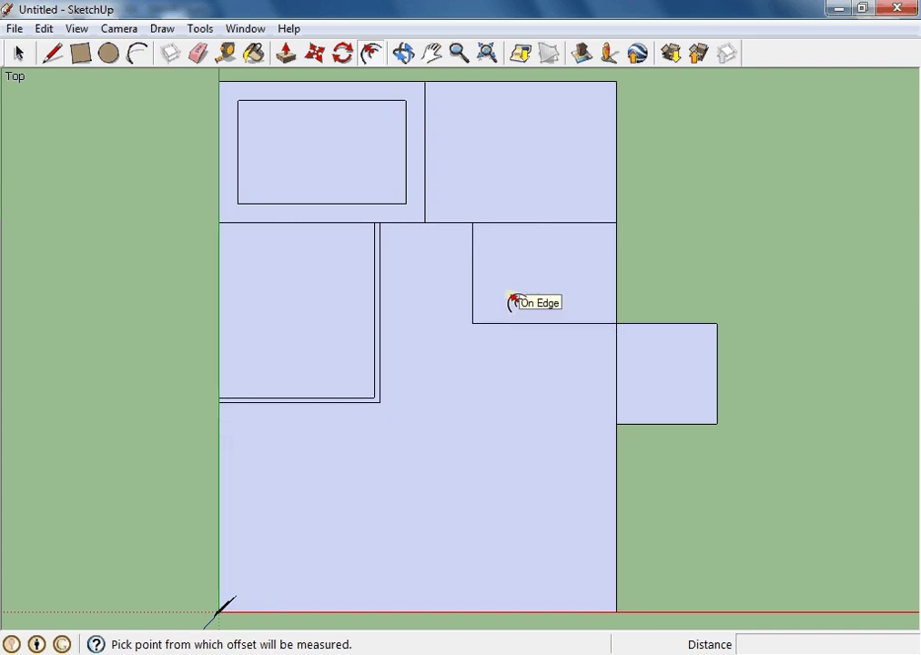
pyautogui.hotkey('ctrl', 'z')
pyautogui.click(370, 53)
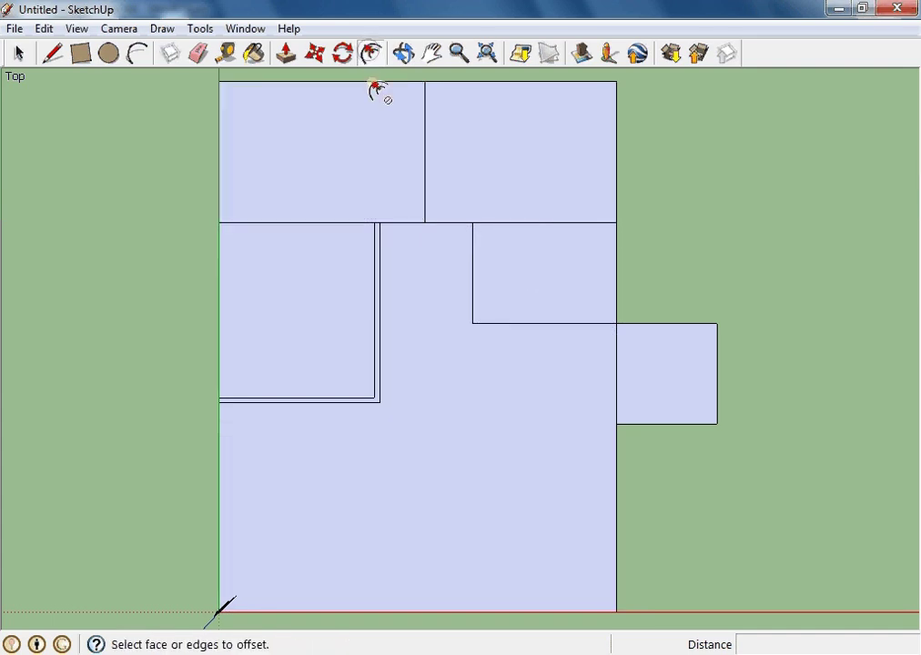
pyautogui.click(375, 91)
pyautogui.click(375, 111)
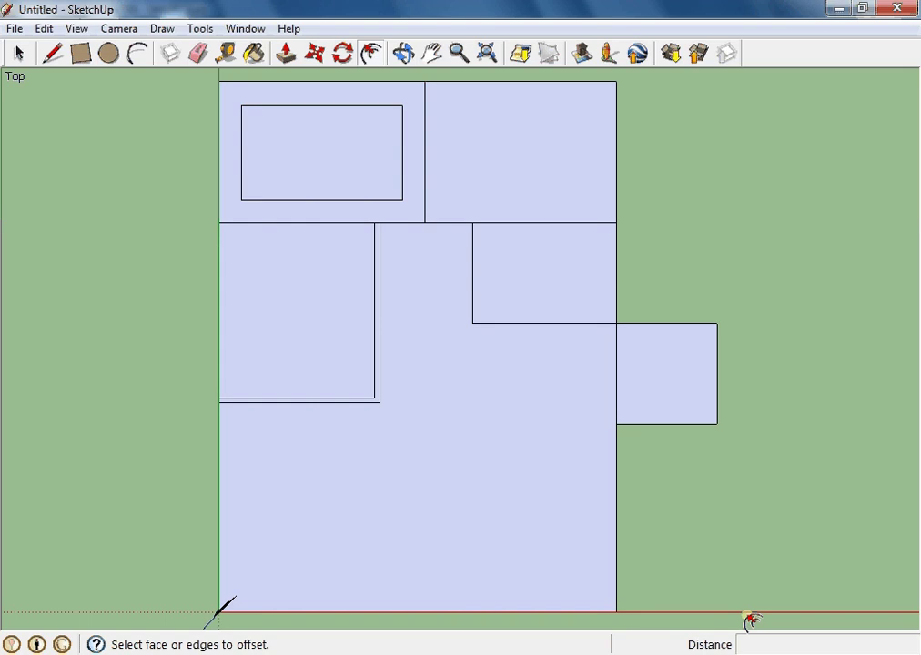
pyautogui.hotkey('ctrl', 'z')
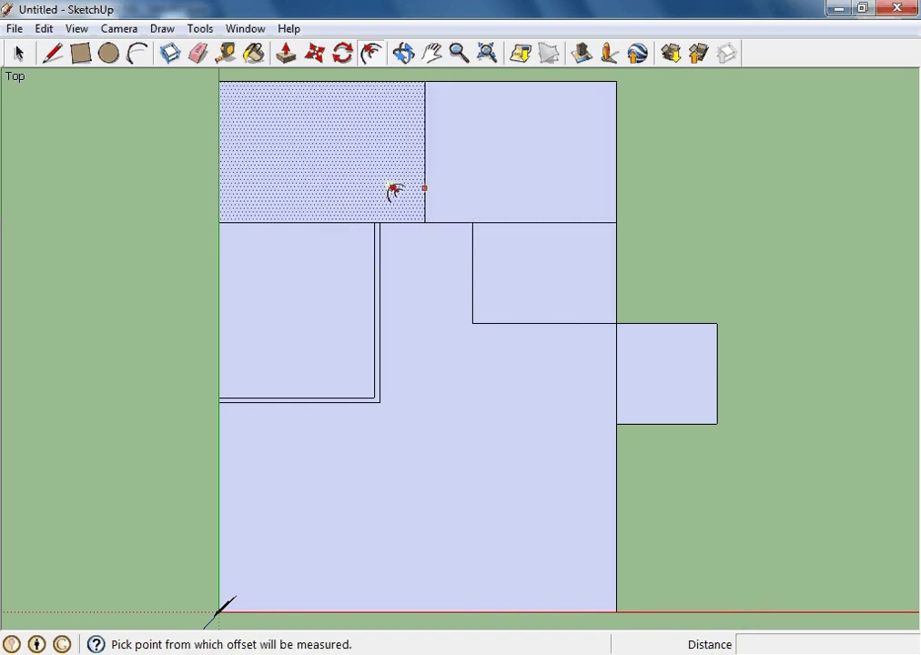
# Step: Offset the top-left room's outline 0.2 m inward on all four sides
pyautogui.click(371, 53)
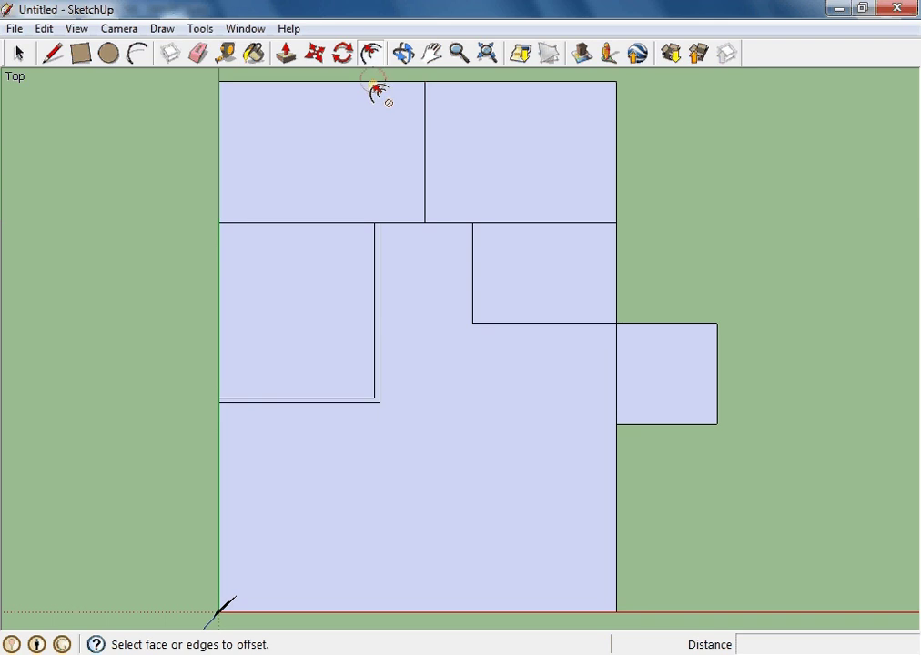
pyautogui.click(373, 84)
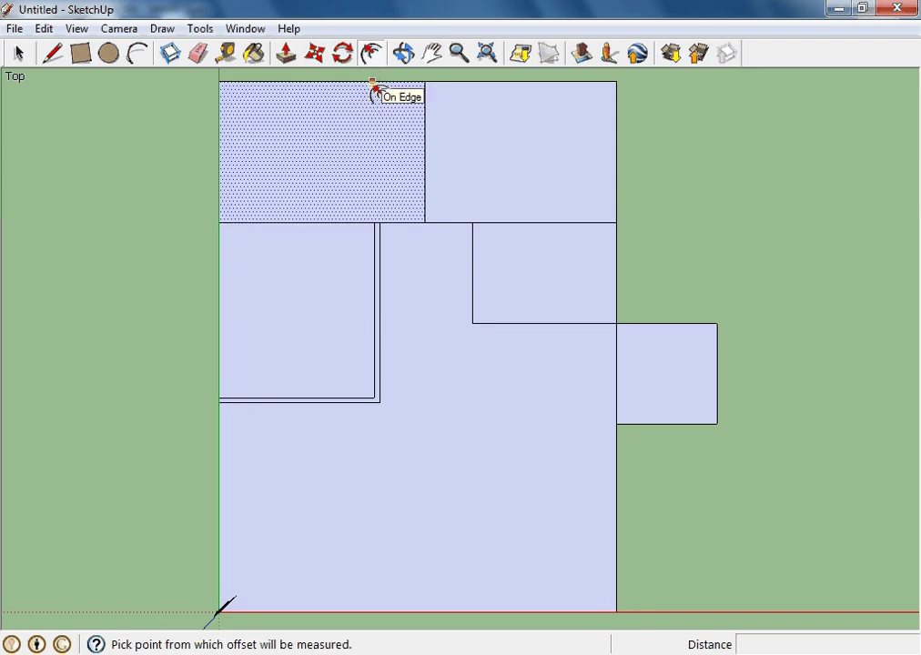
pyautogui.click(372, 85)
pyautogui.click(376, 102)
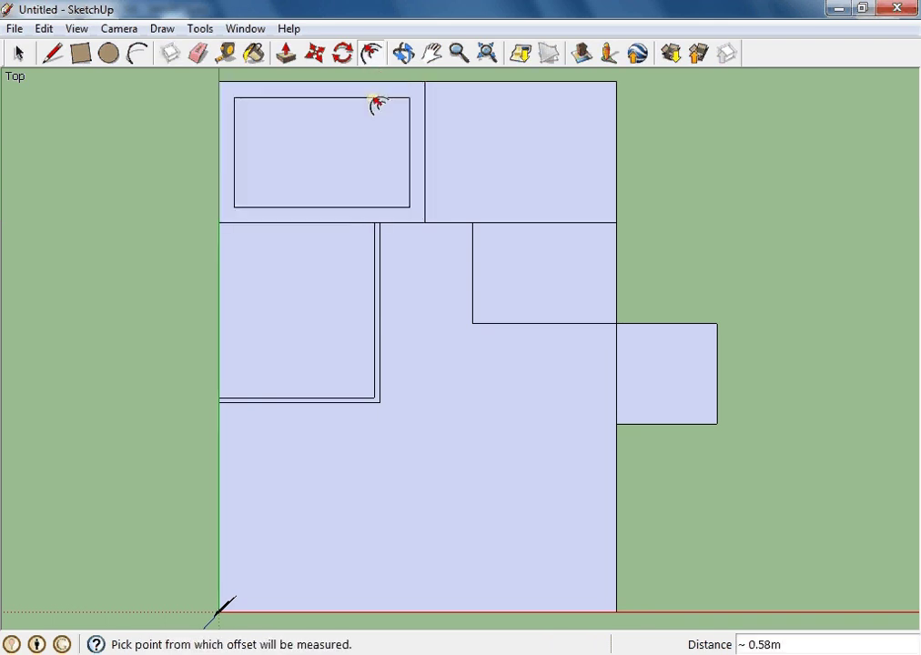
pyautogui.write('0.2')
pyautogui.press('Return')
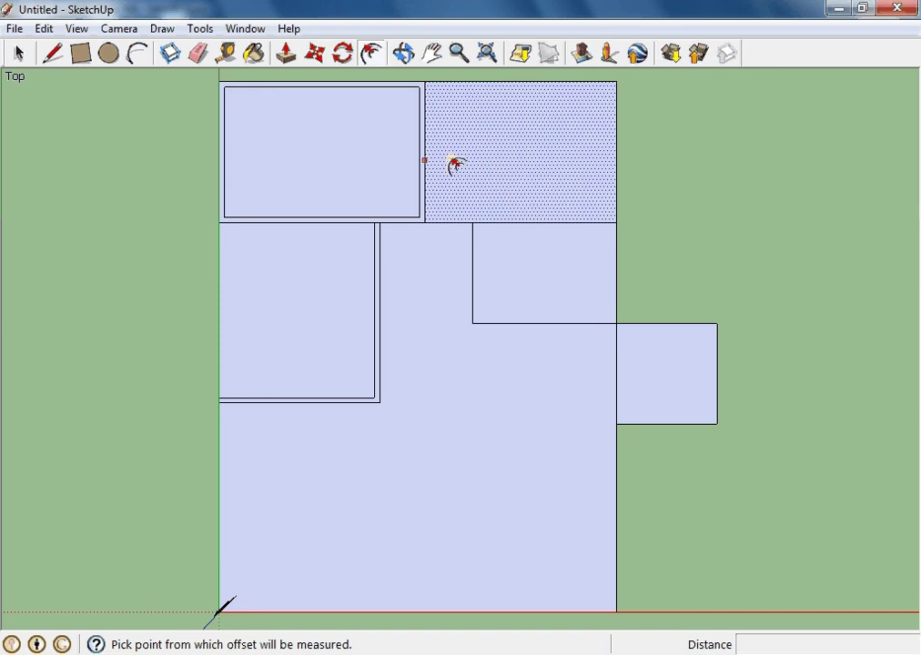
# Step: Cancel the pending offset and select the short edge below the top-right room
pyautogui.press('Escape')
pyautogui.click(19, 52)
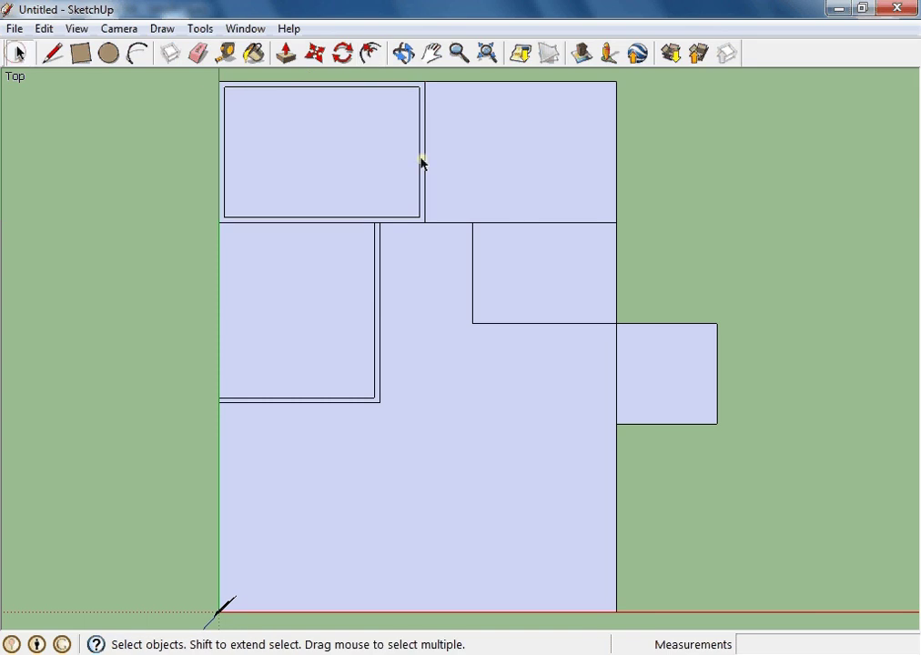
pyautogui.click(448, 223)
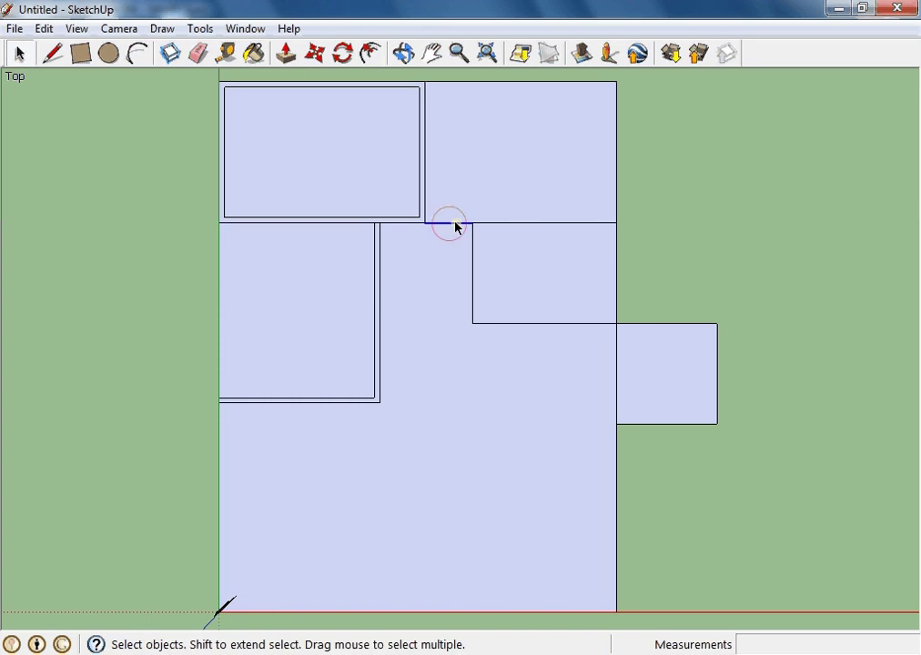
# Step: Add the upper-right room's bottom and right edges and offset them 0.2 inward
pyautogui.keyDown('shift'); pyautogui.click(504, 223); pyautogui.keyUp('shift')
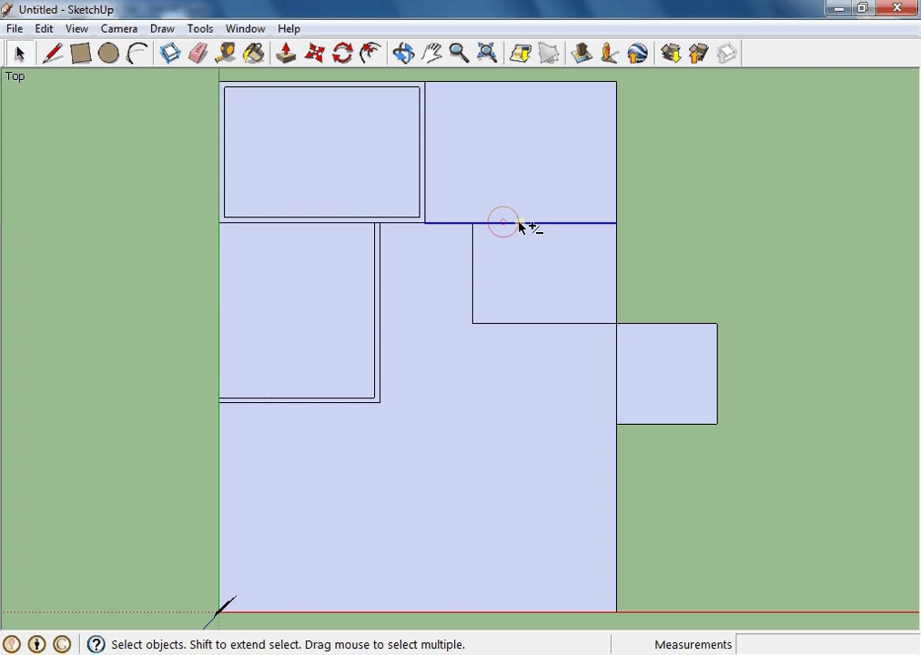
pyautogui.keyDown('shift'); pyautogui.click(617, 178); pyautogui.keyUp('shift')
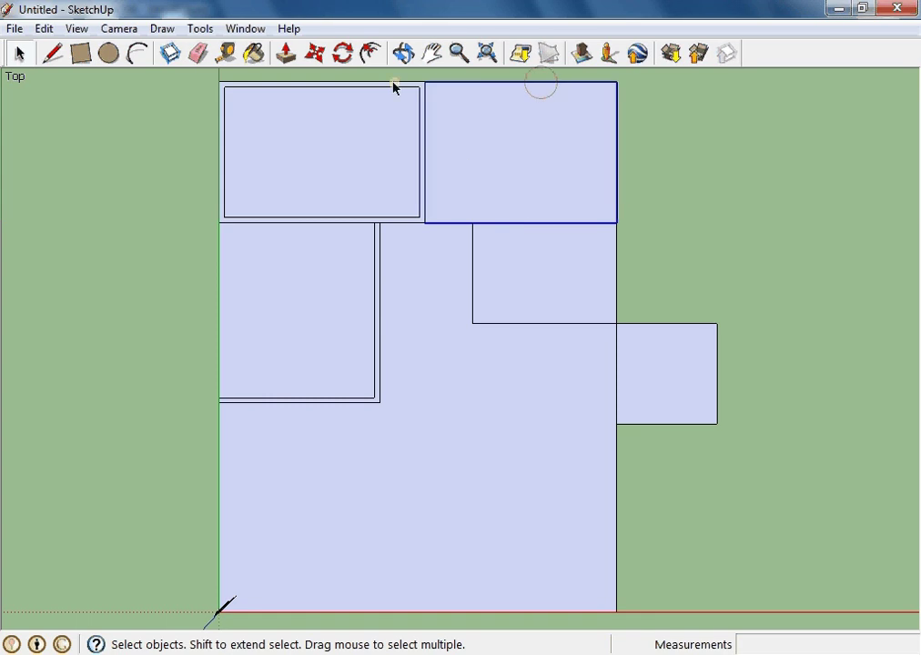
pyautogui.click(369, 53)
pyautogui.click(457, 83)
pyautogui.click(461, 105)
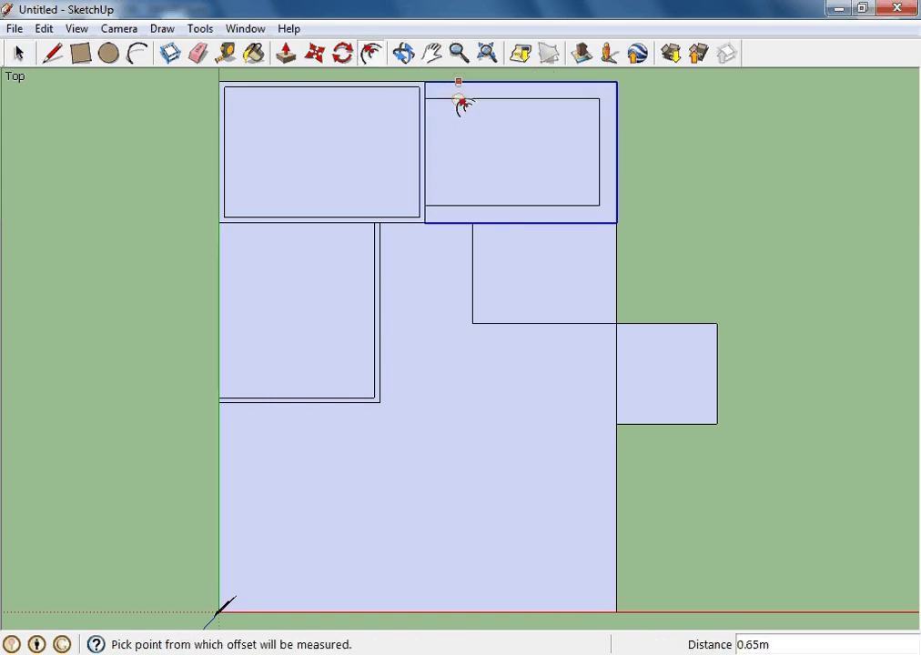
pyautogui.write('0.2')
pyautogui.press('Return')
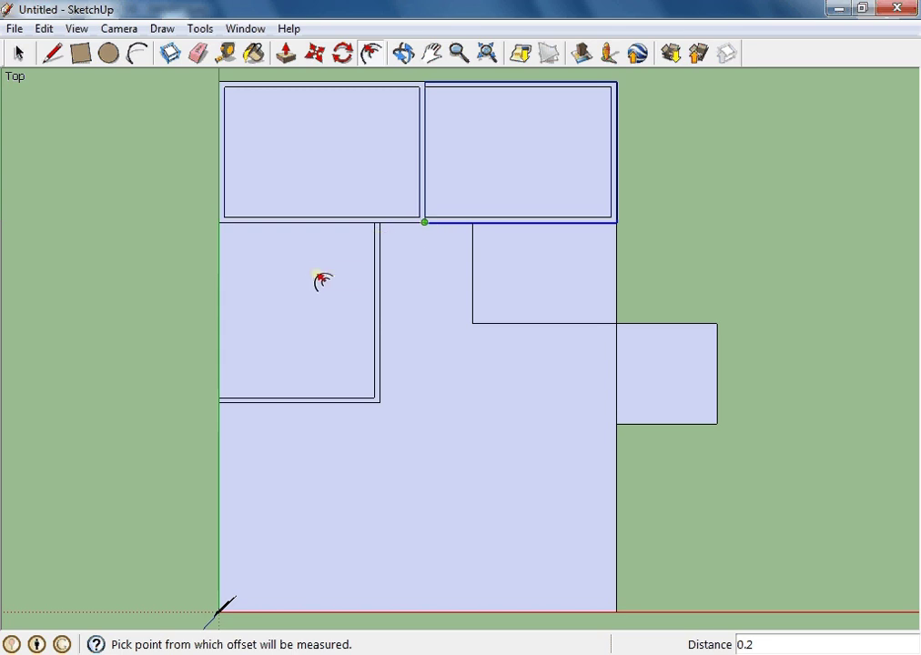
pyautogui.press('Escape')
# Step: Offset the lower-left room's left and top edges 0.2 inward, then select the new inner top edge
pyautogui.click(18, 53)
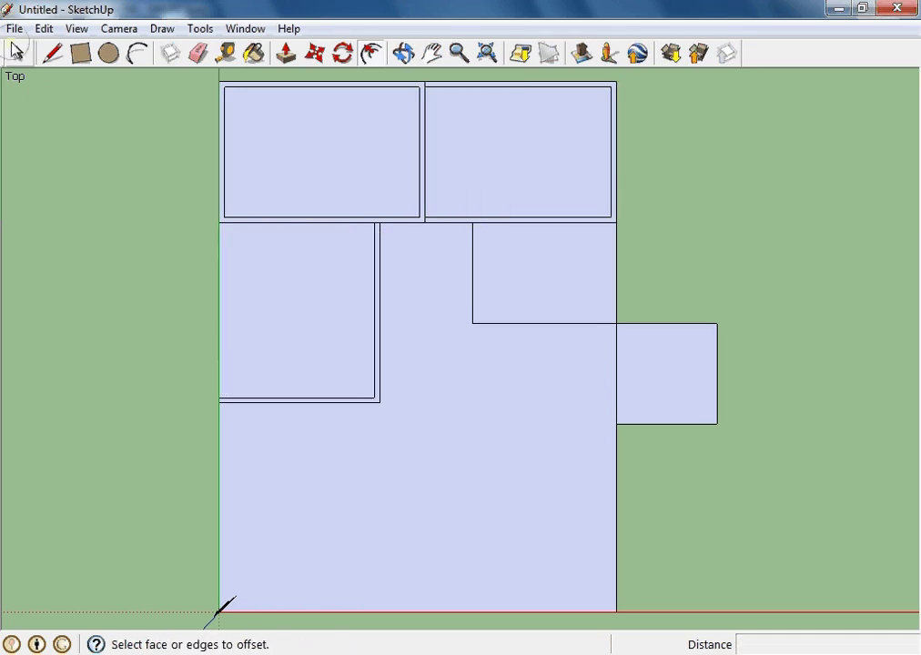
pyautogui.click(220, 268)
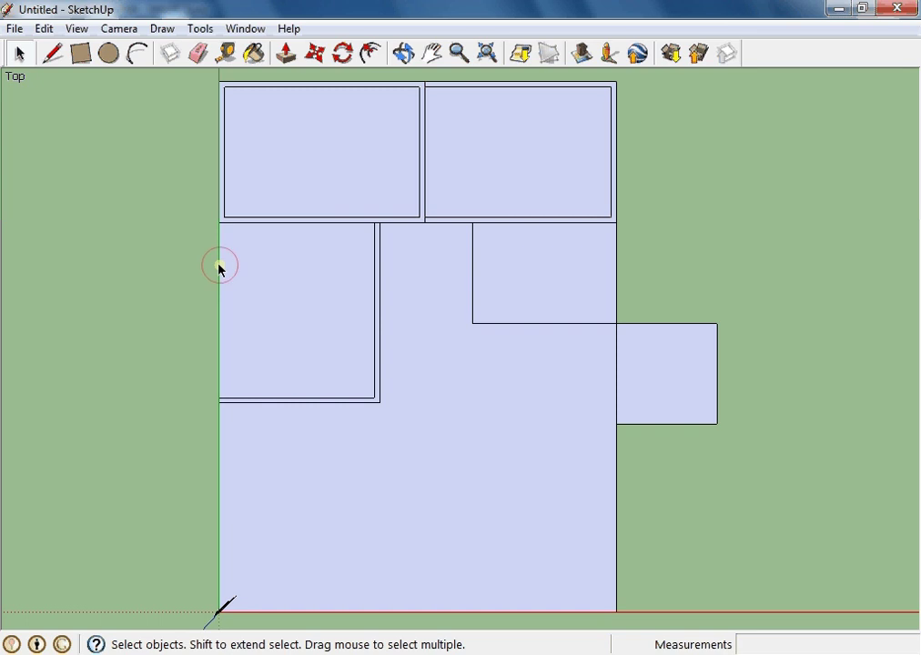
pyautogui.keyDown('shift'); pyautogui.click(256, 224); pyautogui.keyUp('shift')
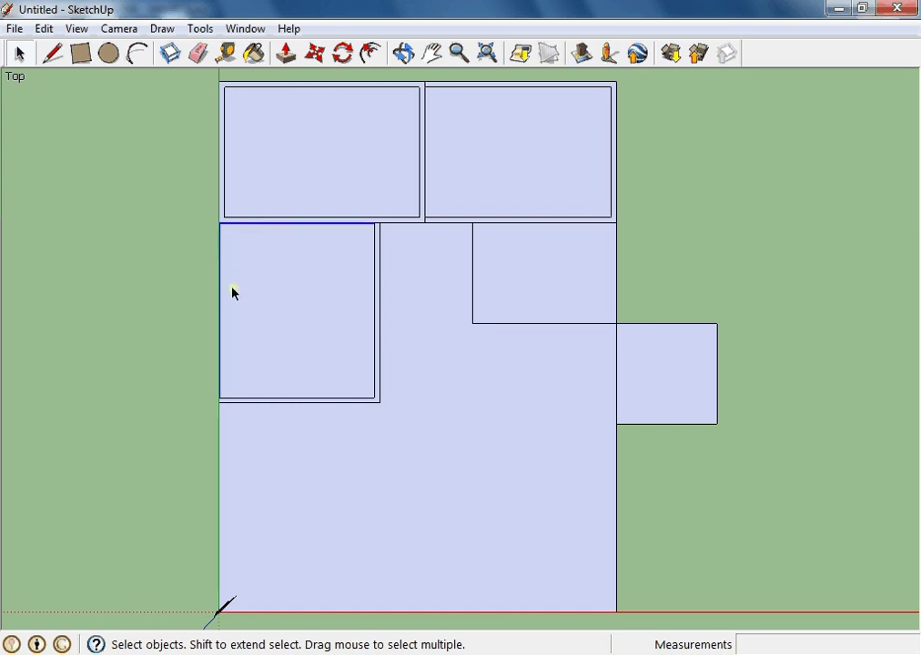
pyautogui.click(369, 53)
pyautogui.click(298, 222)
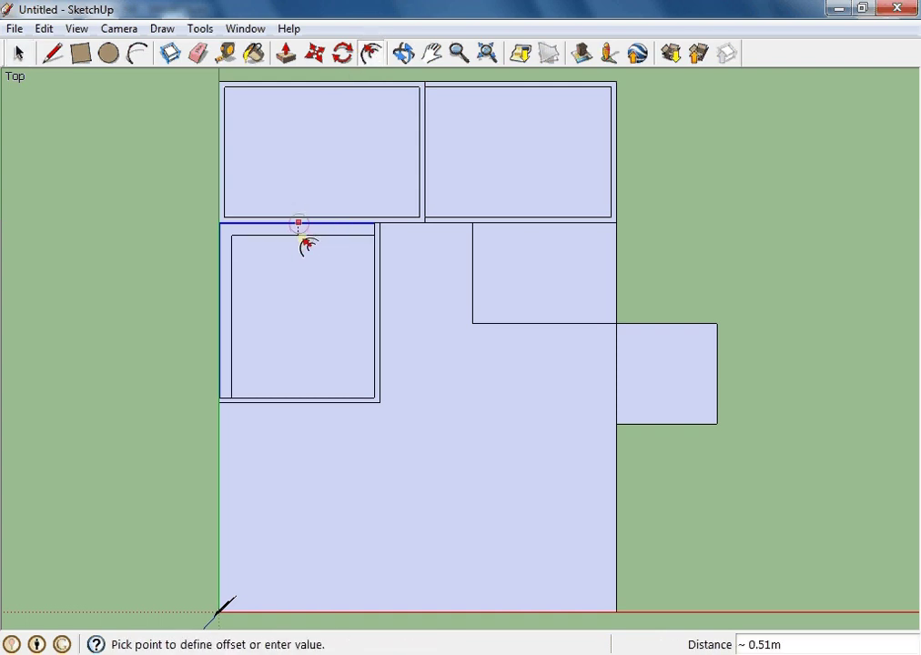
pyautogui.click(308, 245)
pyautogui.write('0.2')
pyautogui.press('Return')
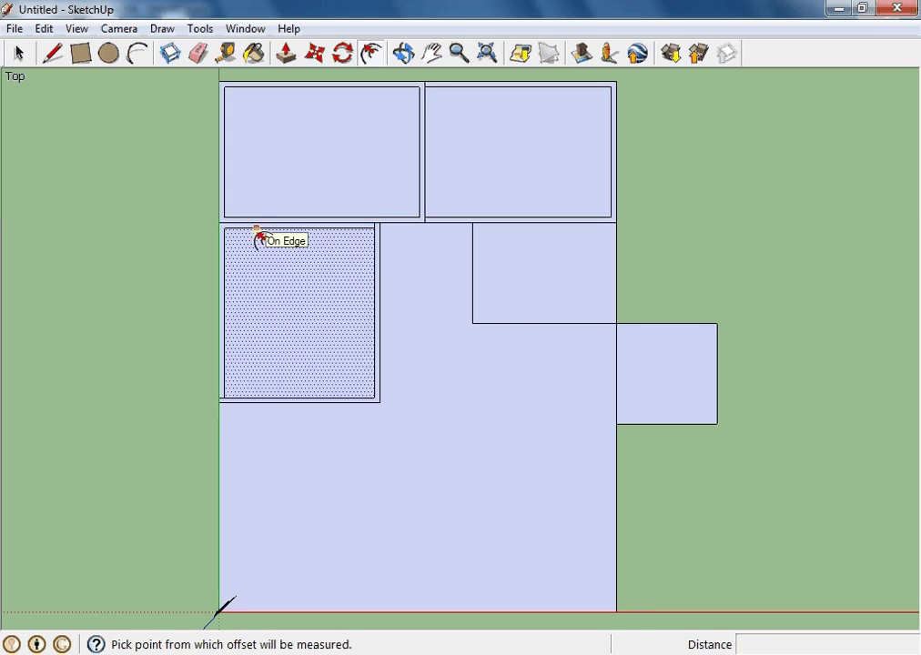
pyautogui.click(17, 55)
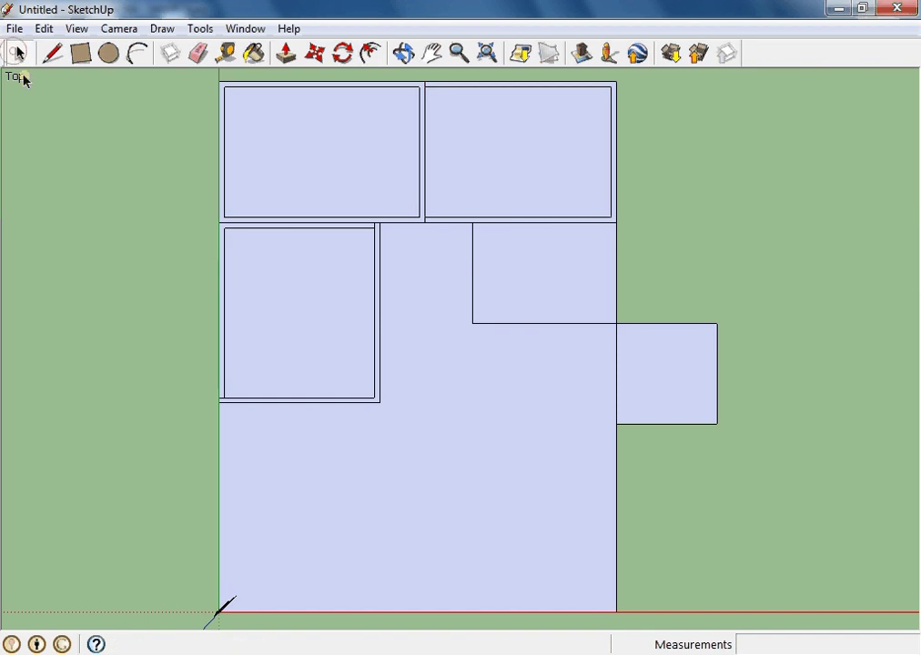
pyautogui.click(279, 229)
# Step: Delete the inner top edge and draw a 0.20 m line closing the wall corner
pyautogui.press('Delete')
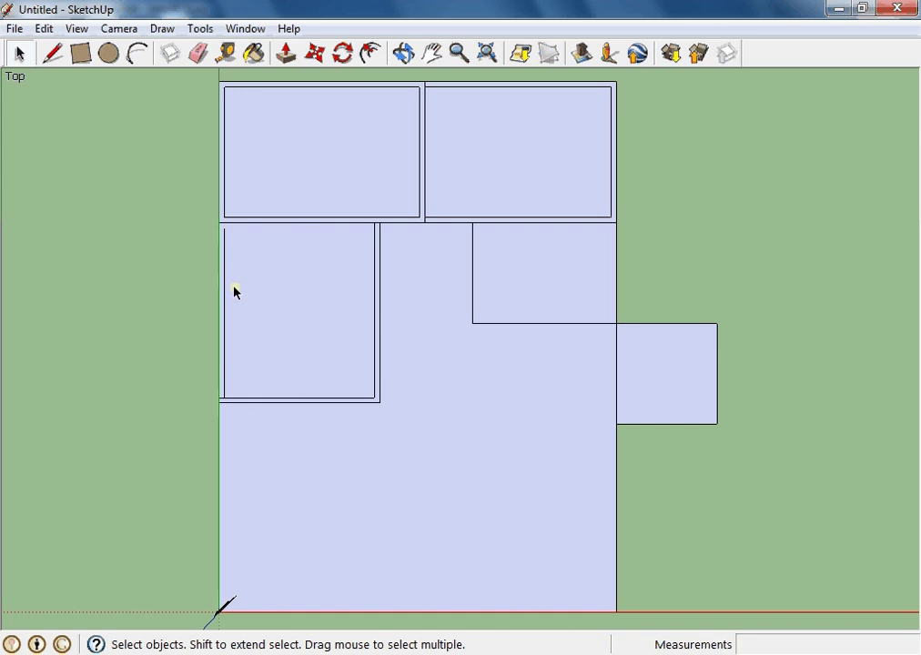
pyautogui.press('l')
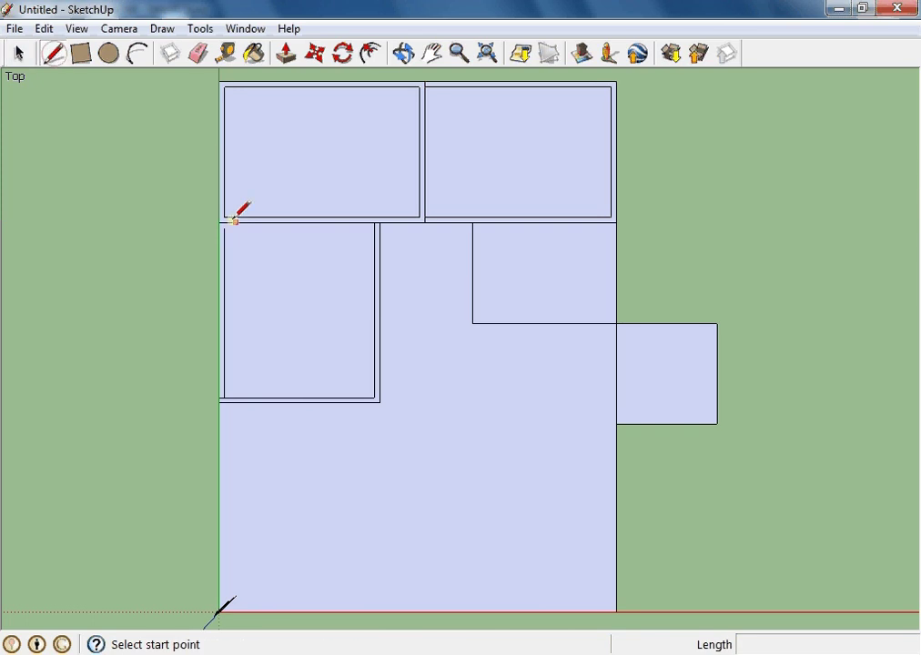
pyautogui.scroll(3, 232, 215)
pyautogui.scroll(3, 232, 215)
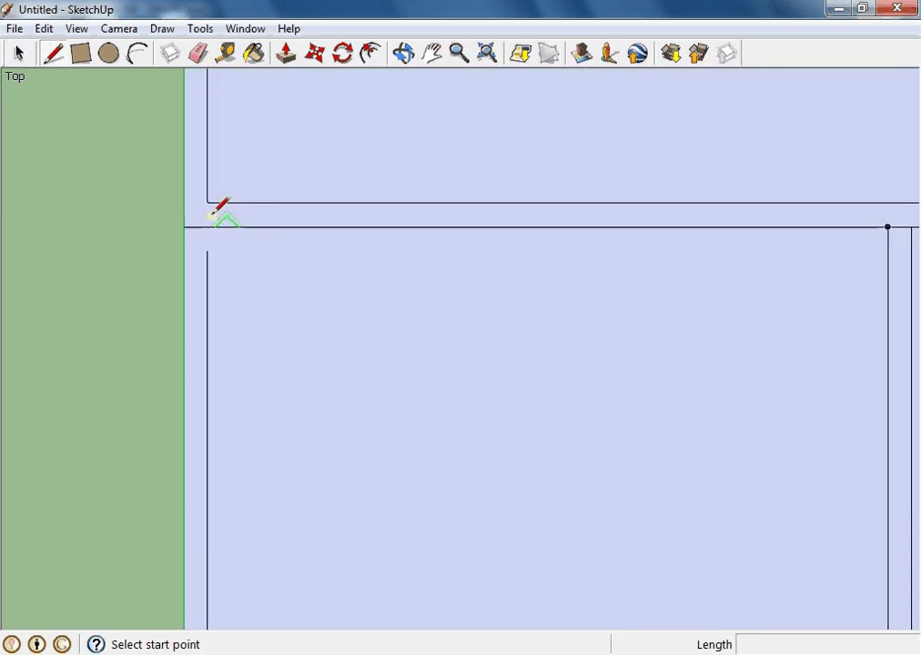
pyautogui.click(207, 249)
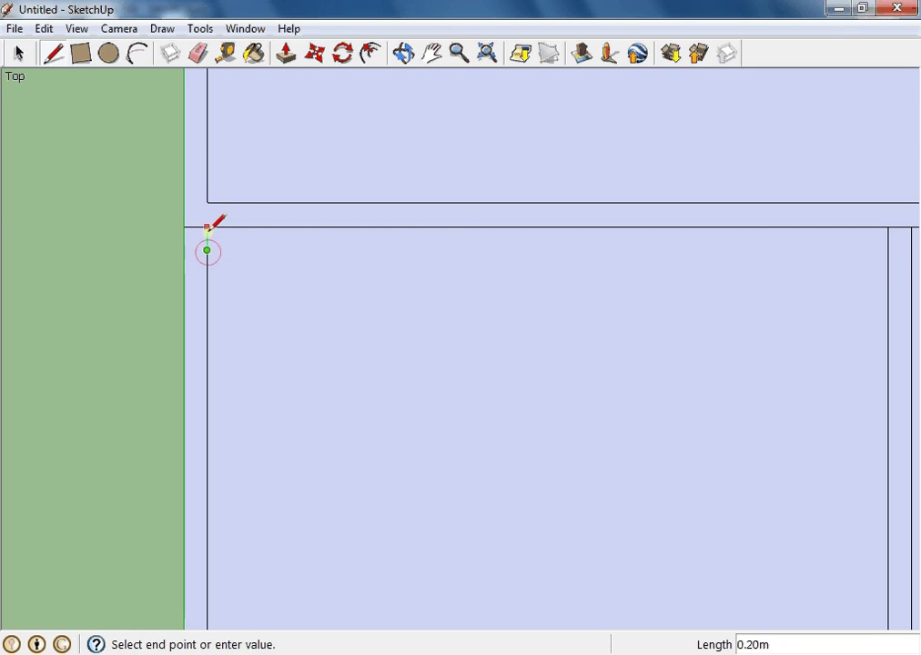
pyautogui.click(208, 228)
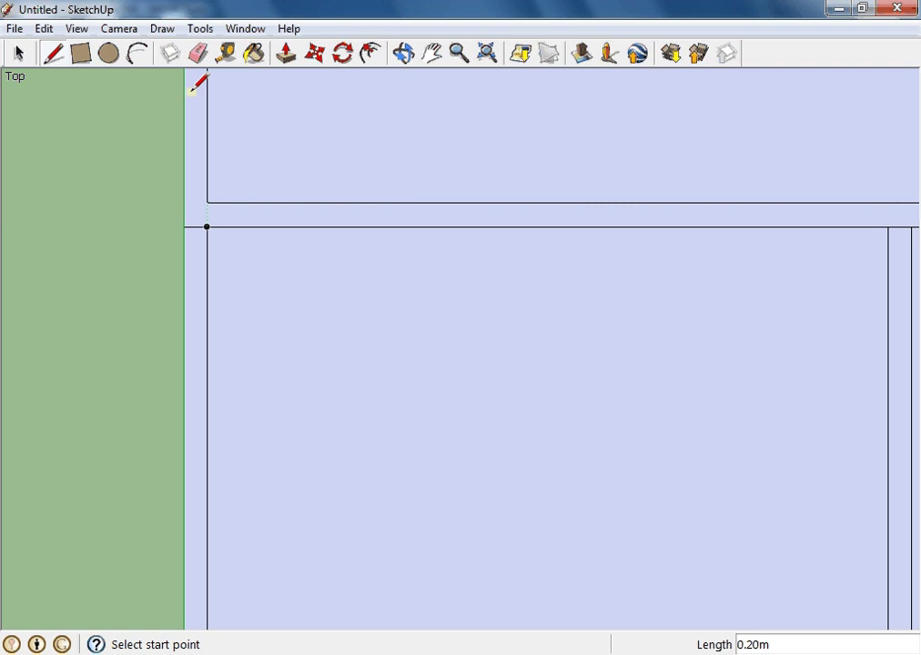
# Step: Erase the leftover stub at the wall corner and zoom to the full plan
pyautogui.click(197, 53)
pyautogui.click(196, 226)
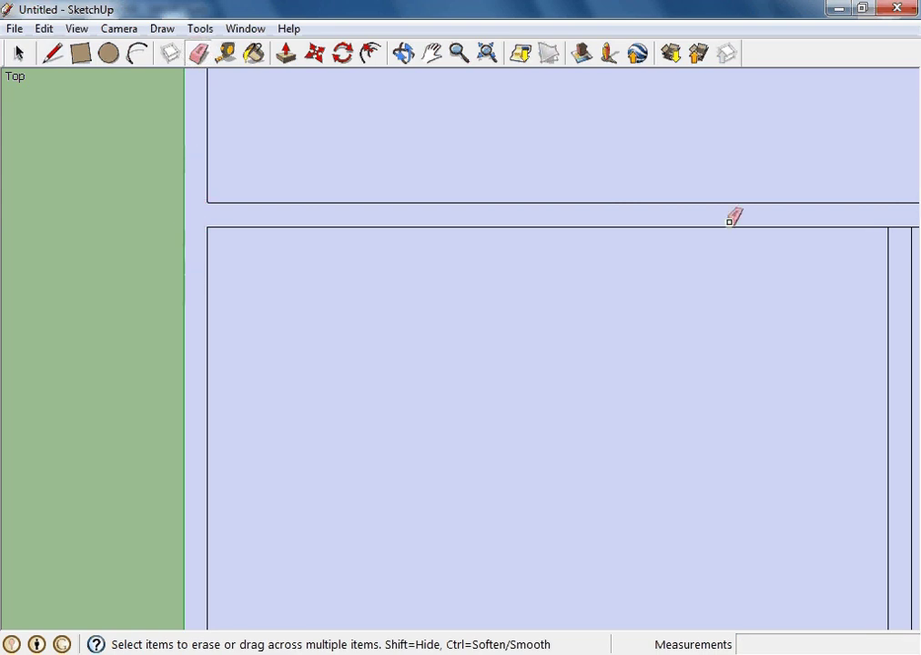
pyautogui.scroll(-3, 881, 235)
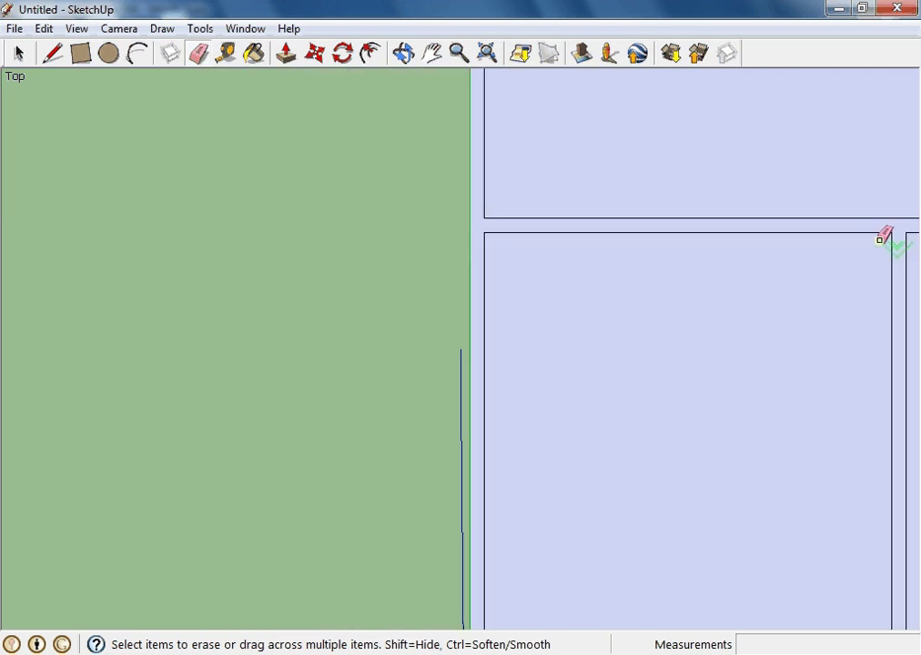
pyautogui.click(18, 53)
pyautogui.scroll(-2, 491, 345)
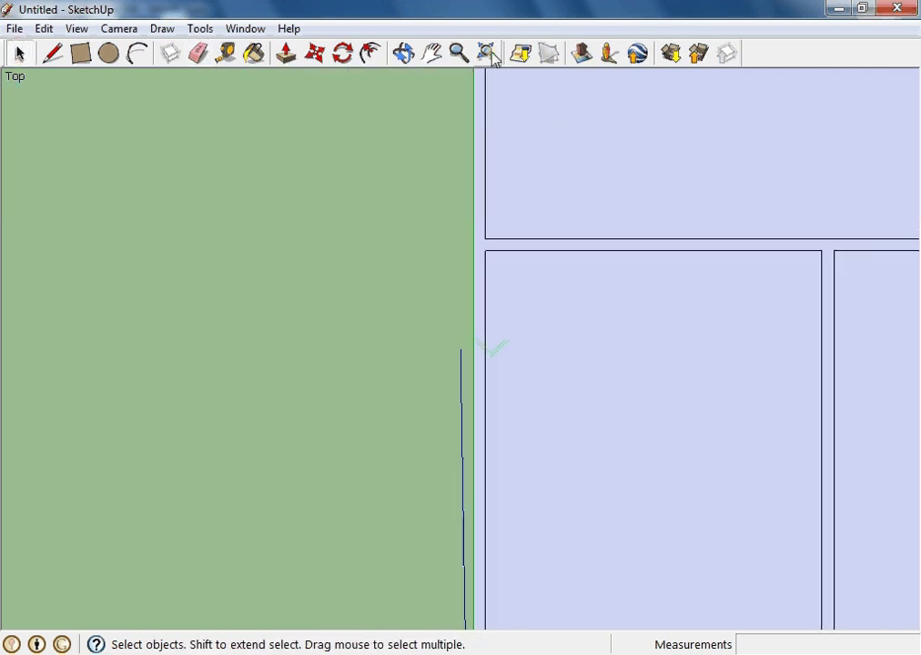
pyautogui.click(488, 52)
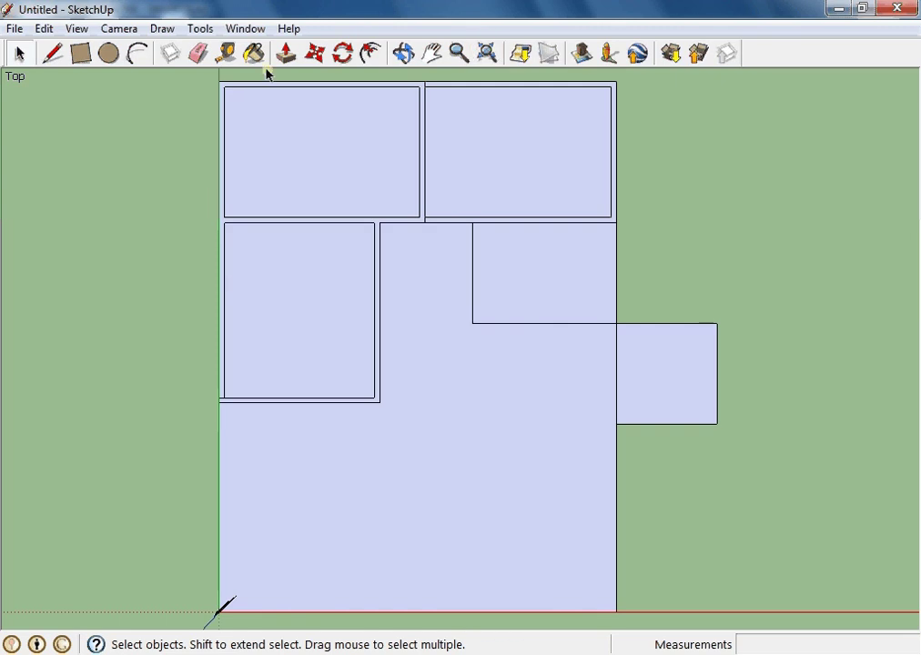
# Step: Select the L-shaped wall strip to check it, then clear the selection
pyautogui.click(221, 221)
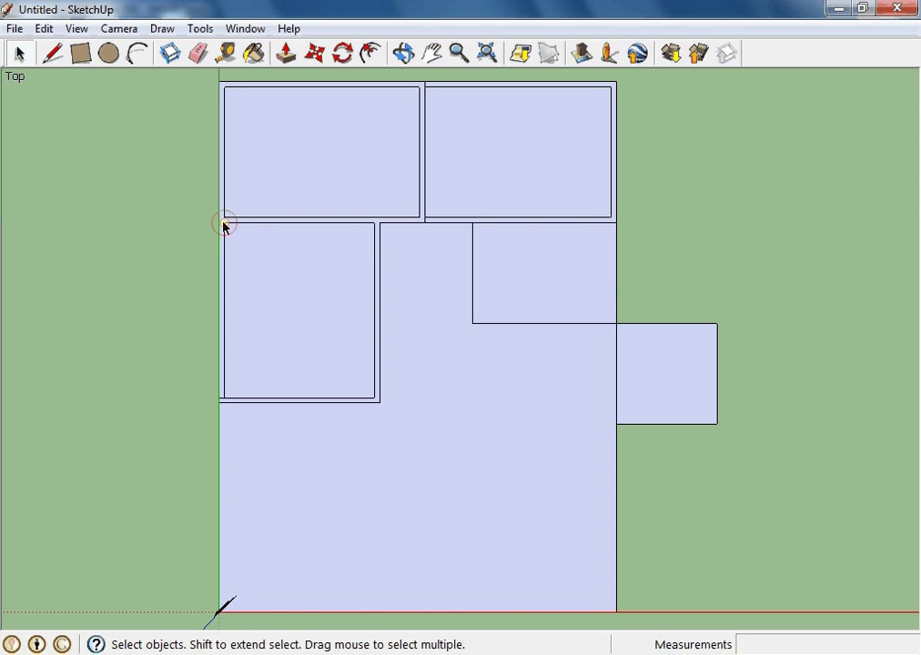
pyautogui.scroll(3, 223, 223)
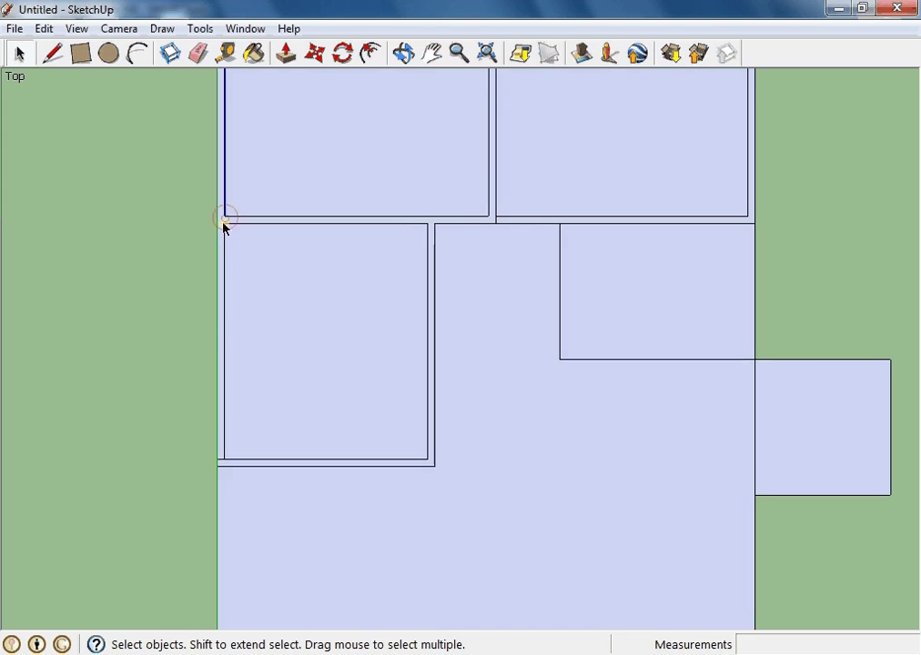
pyautogui.click(221, 222)
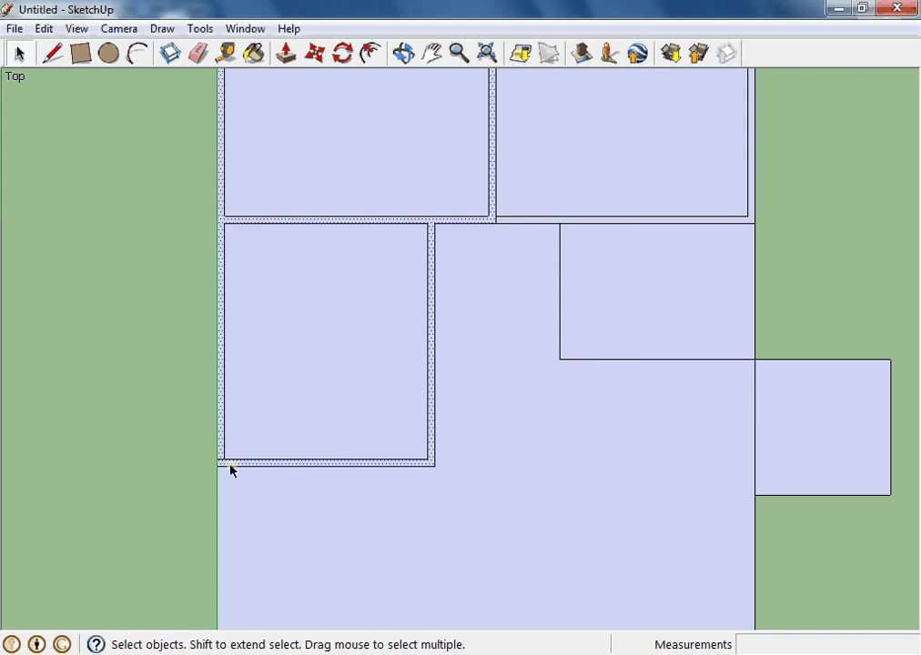
pyautogui.moveTo(101, 162); pyautogui.dragTo(160, 337)
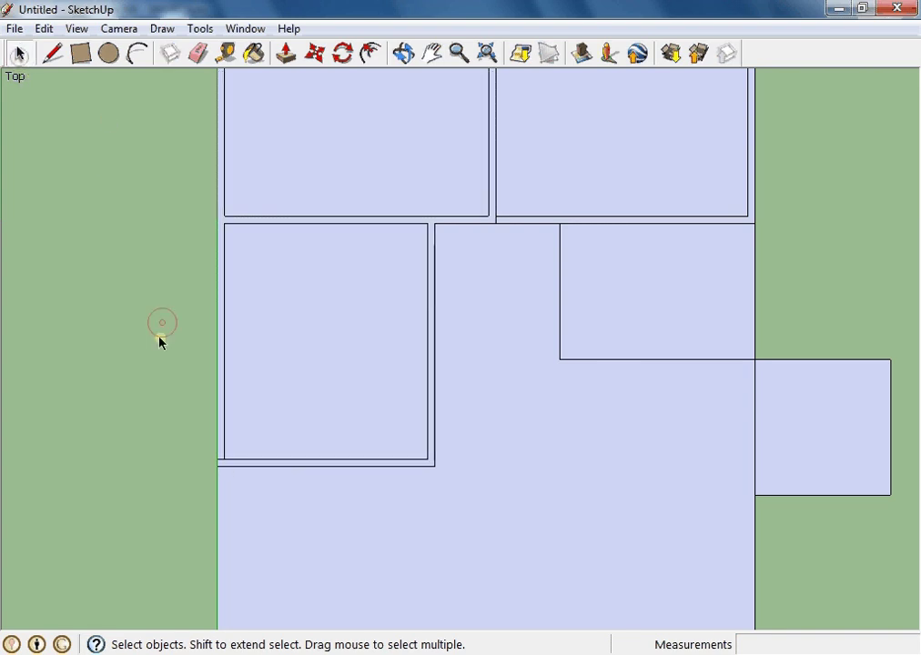
# Step: Erase the stray edge stubs at the upper-right room's wall corners
pyautogui.click(196, 54)
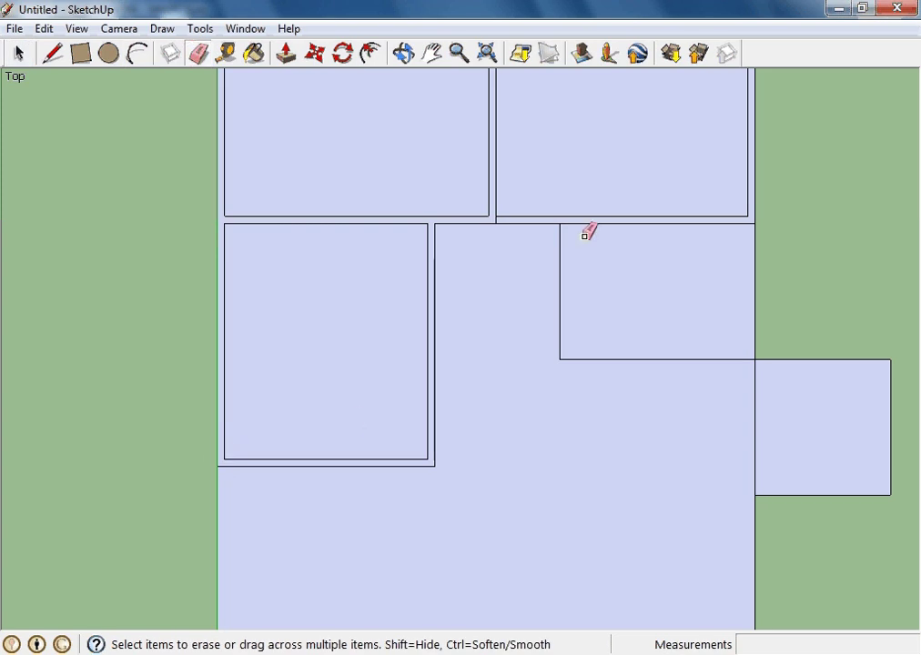
pyautogui.scroll(3, 497, 217)
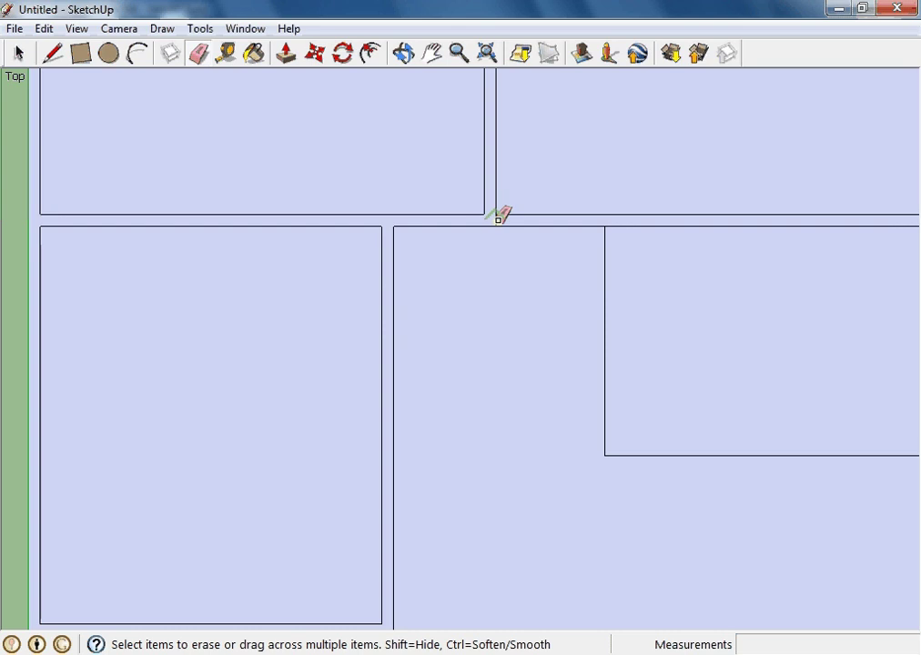
pyautogui.scroll(-3, 503, 217)
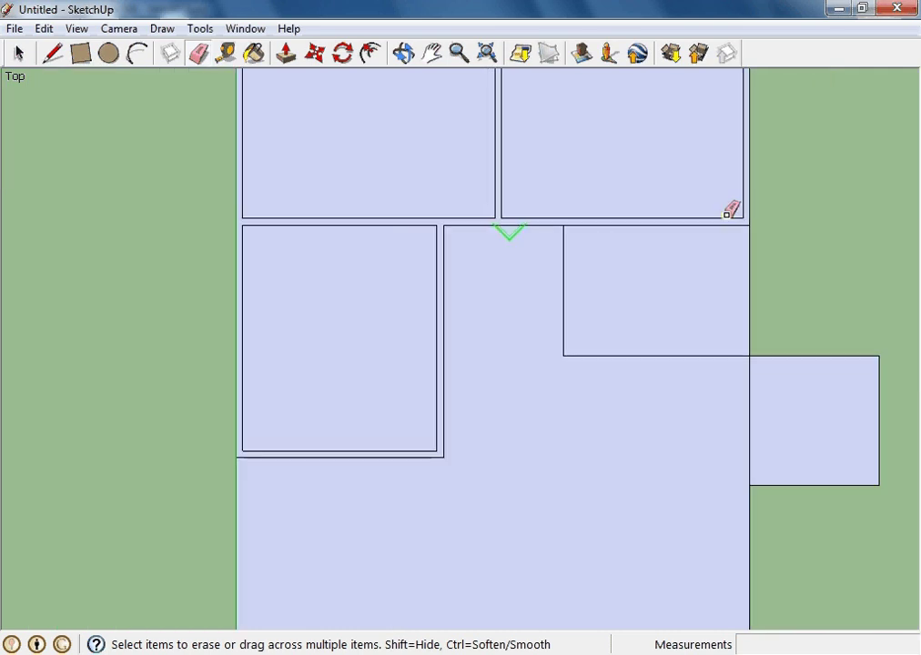
pyautogui.scroll(-2, 587, 182)
pyautogui.scroll(3, 561, 87)
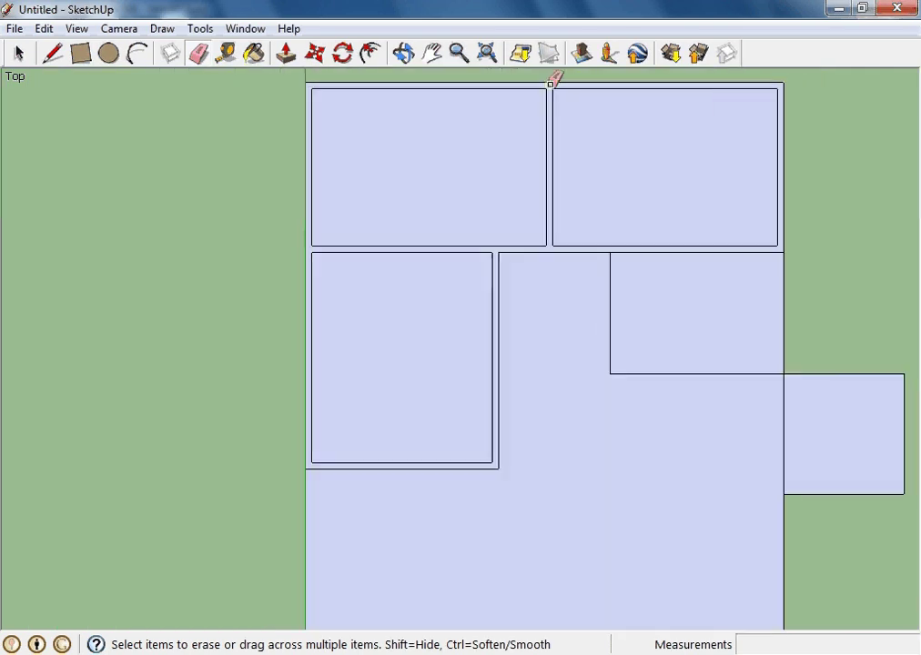
pyautogui.scroll(-3, 618, 101)
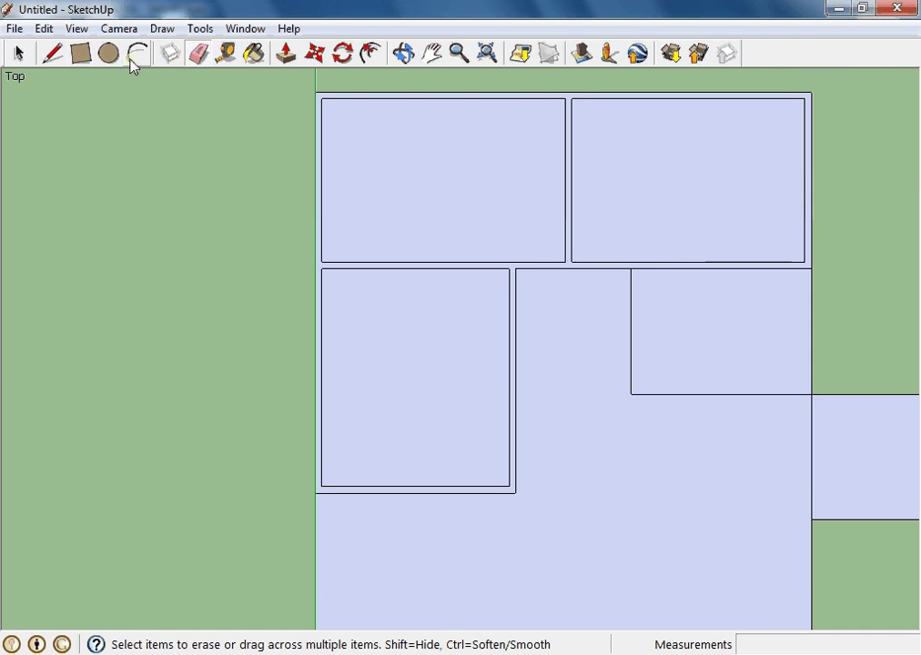
# Step: Reselect the wall strip to confirm it forms one continuous face
pyautogui.click(18, 53)
pyautogui.scroll(3, 319, 270)
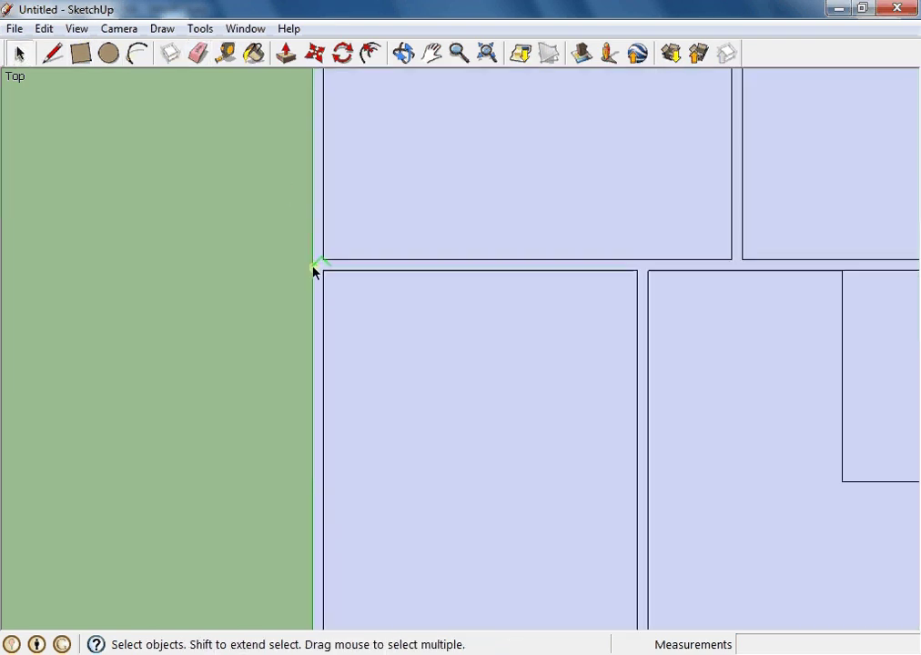
pyautogui.click(319, 269)
pyautogui.scroll(-1, 320, 270)
pyautogui.scroll(-3, 319, 269)
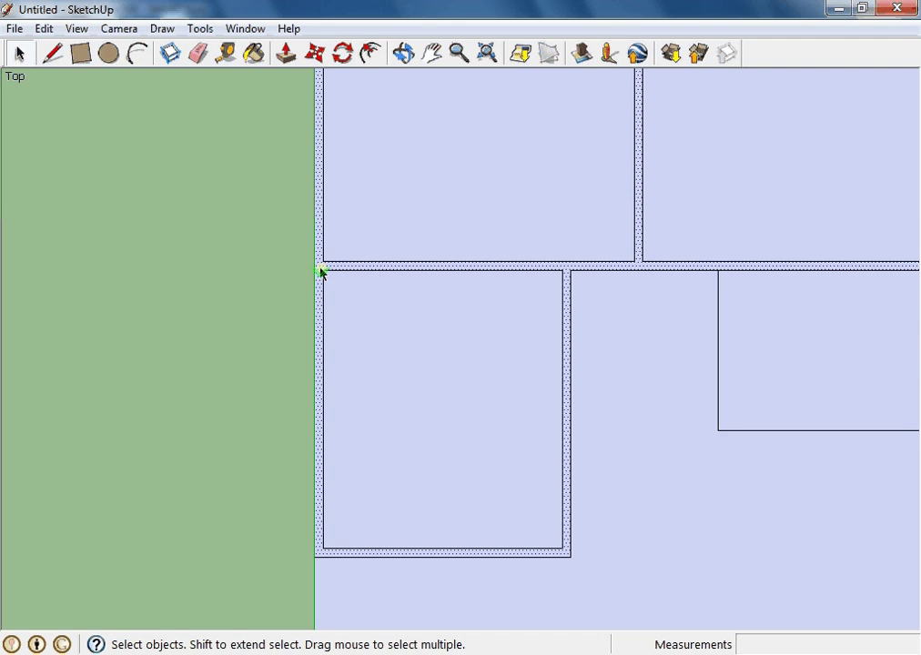